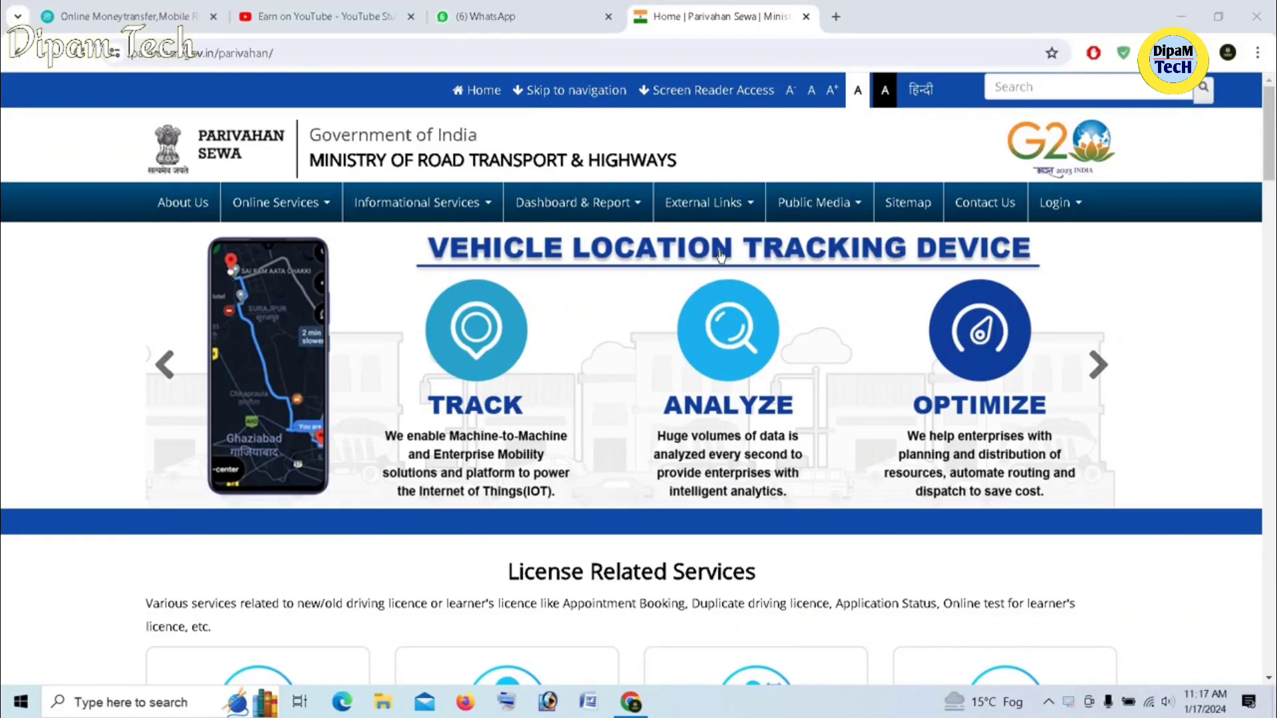
- Bring the Parivahan Sewa License Related Services cards into view on the home page
{"action": "mouse_move", "coordinate": [805, 204]}
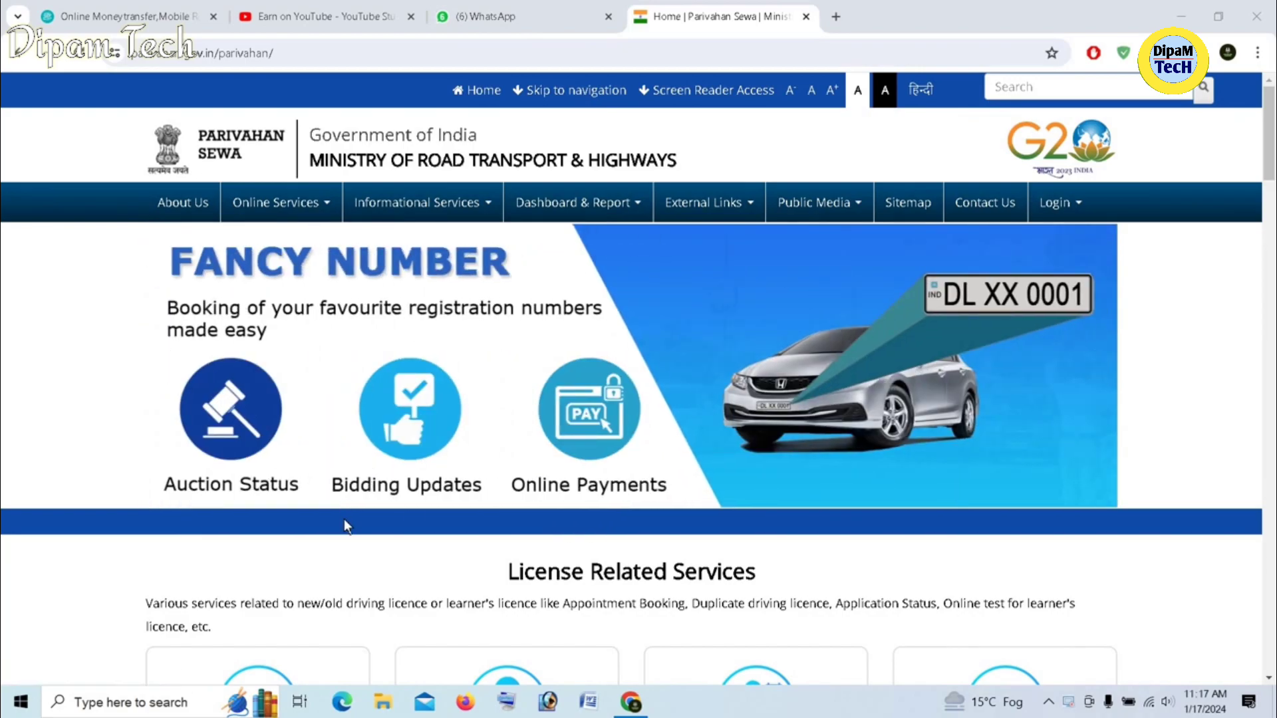
- Choose West Bengal in the Drivers/Learners License portal and skip the contactless services popup
{"action": "scroll", "coordinate": [344, 525], "scroll_direction": "down", "scroll_amount": 4}
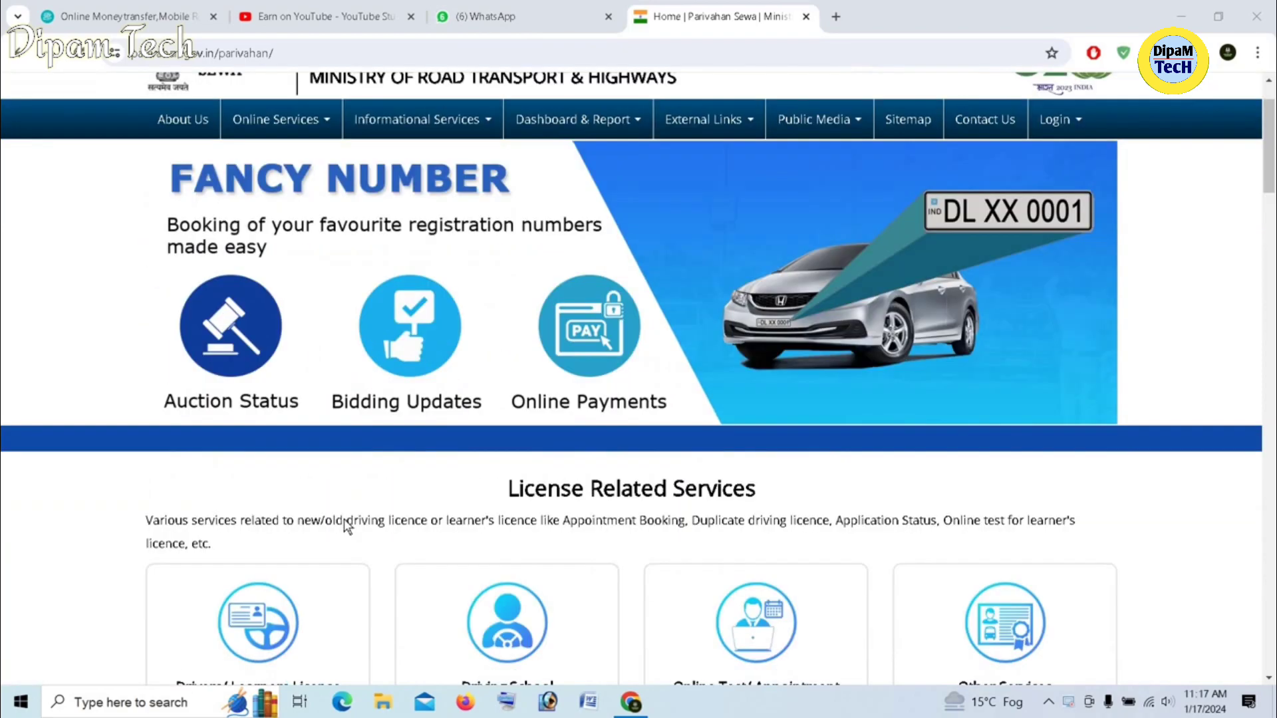
{"action": "left_click", "coordinate": [260, 454]}
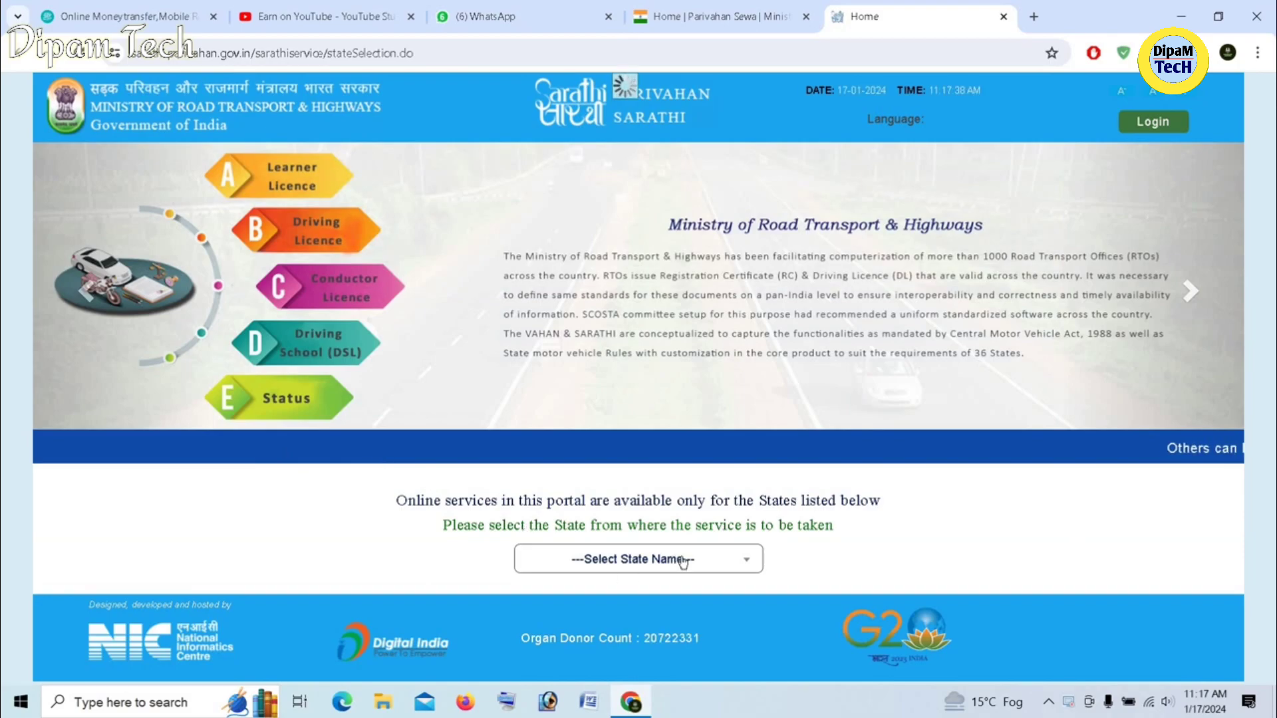
{"action": "left_click", "coordinate": [716, 564]}
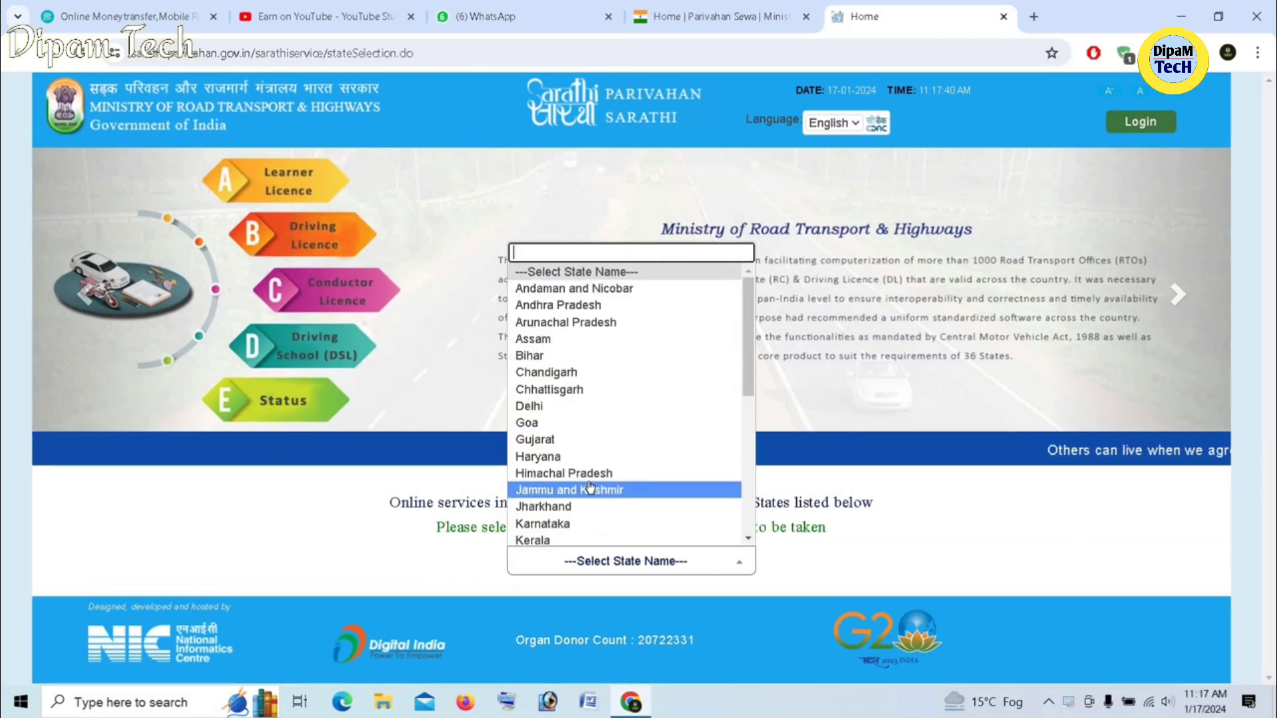
{"action": "scroll", "coordinate": [625, 467], "scroll_direction": "down", "scroll_amount": 5}
{"action": "left_click", "coordinate": [547, 536]}
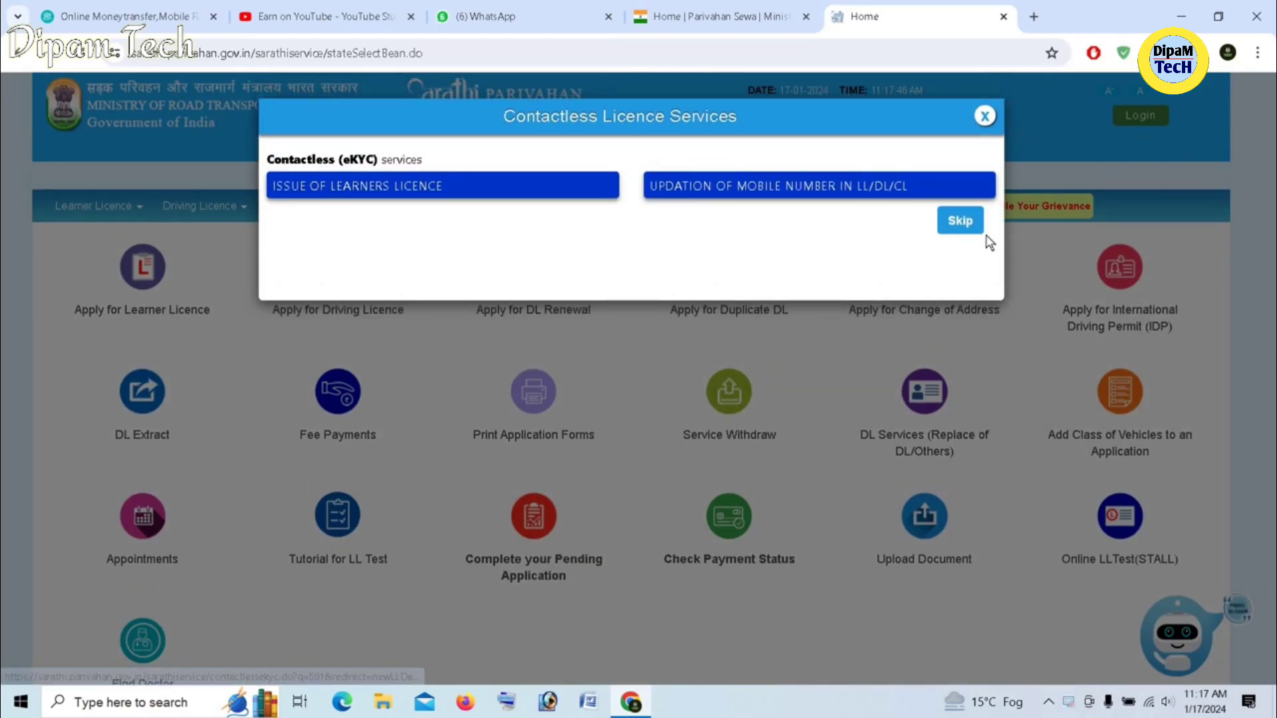
{"action": "left_click", "coordinate": [962, 221]}
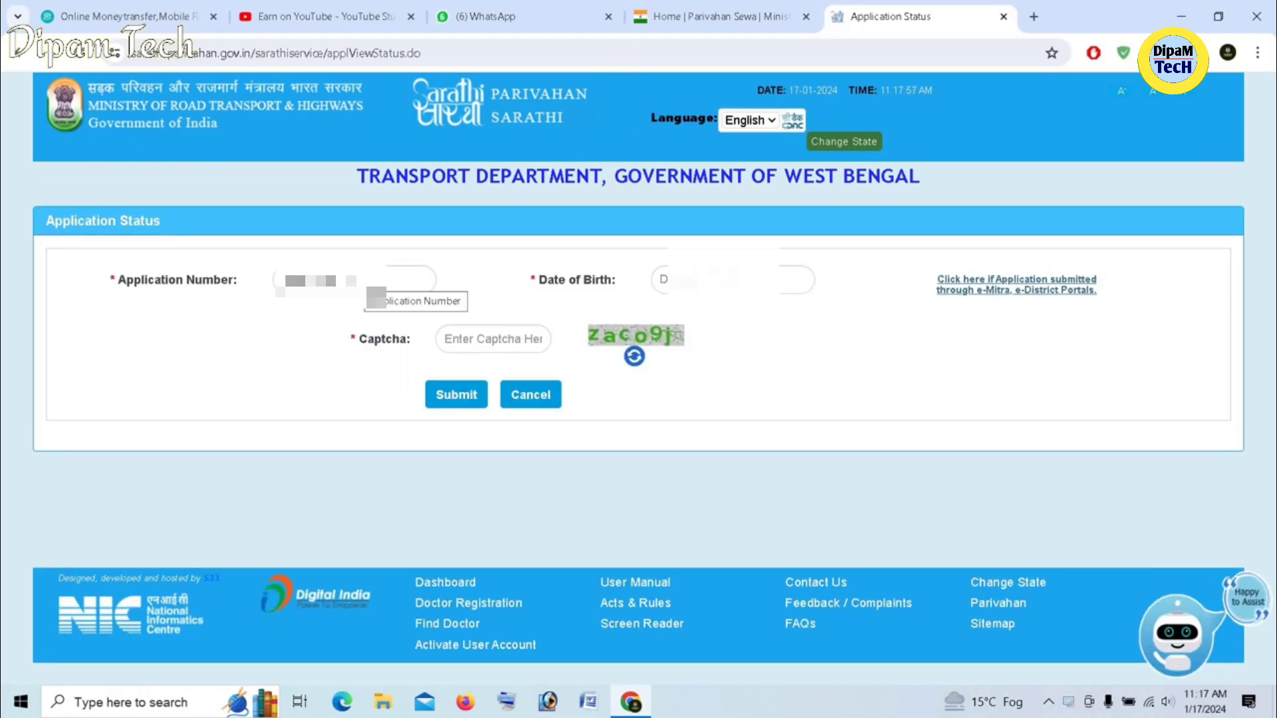
- Fill in the captcha and submit the application status lookup
{"action": "left_click", "coordinate": [497, 339]}
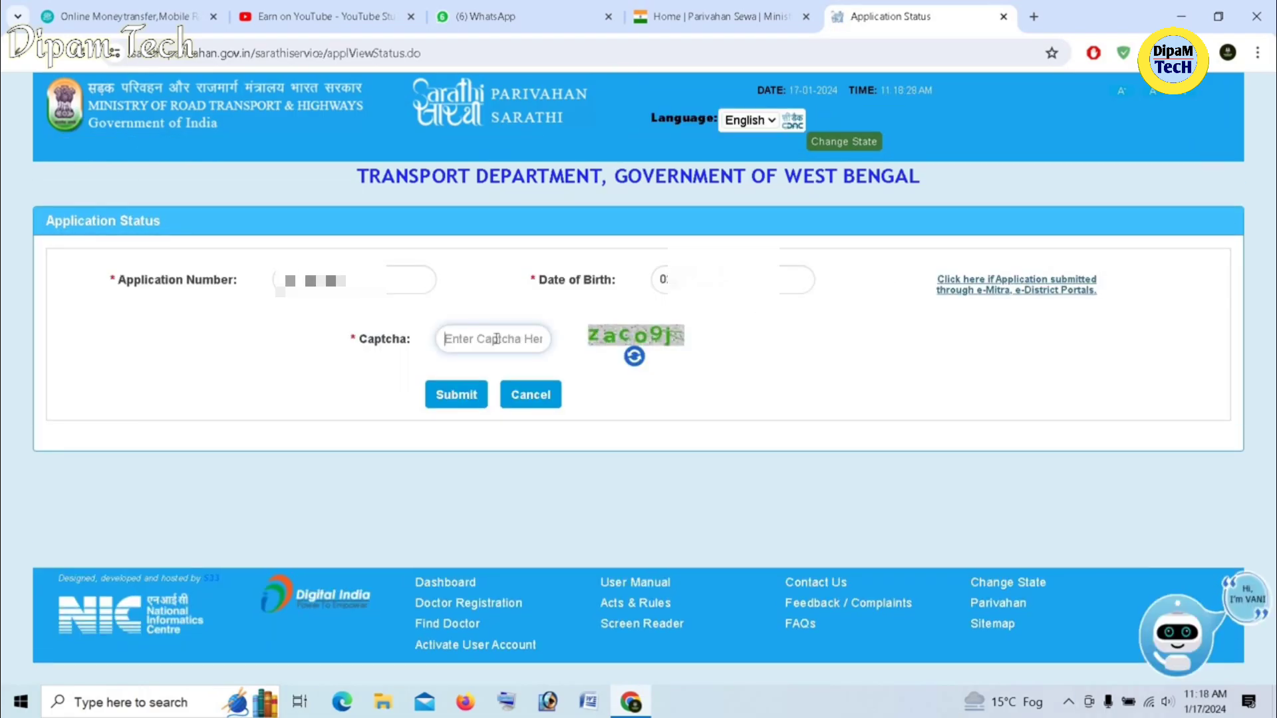
{"action": "type", "text": "zaco"}
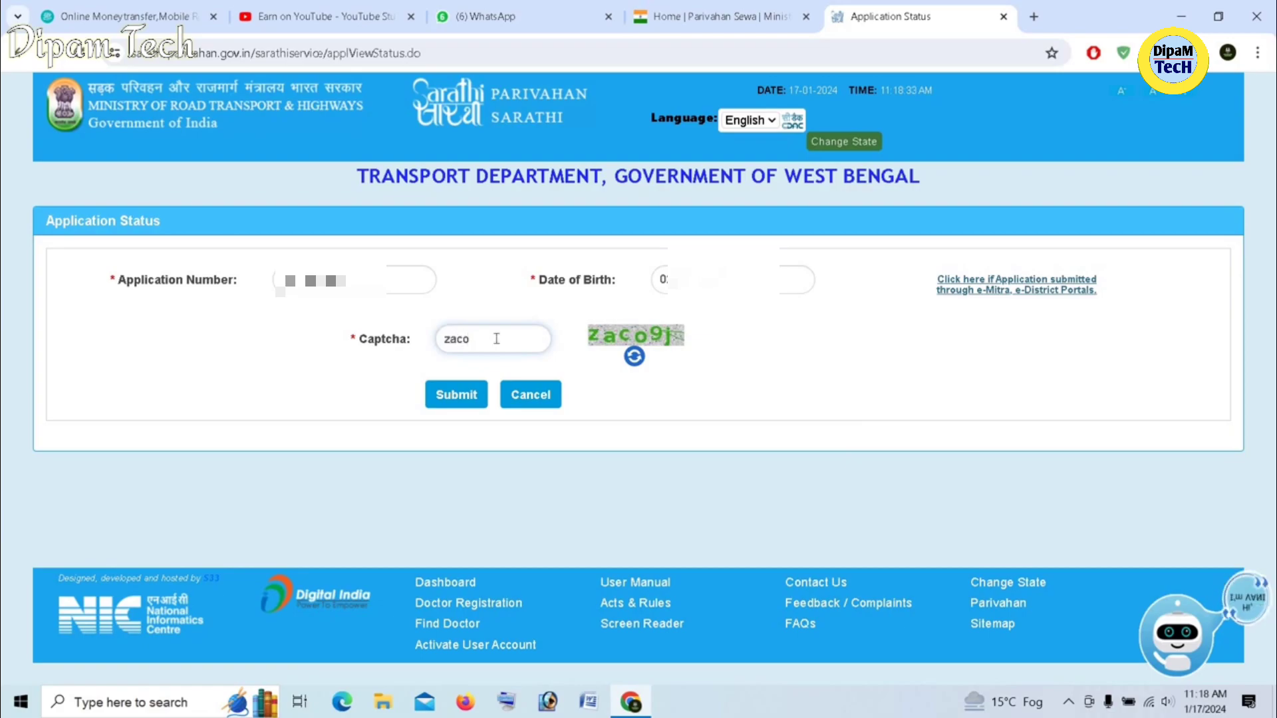
{"action": "type", "text": "9j"}
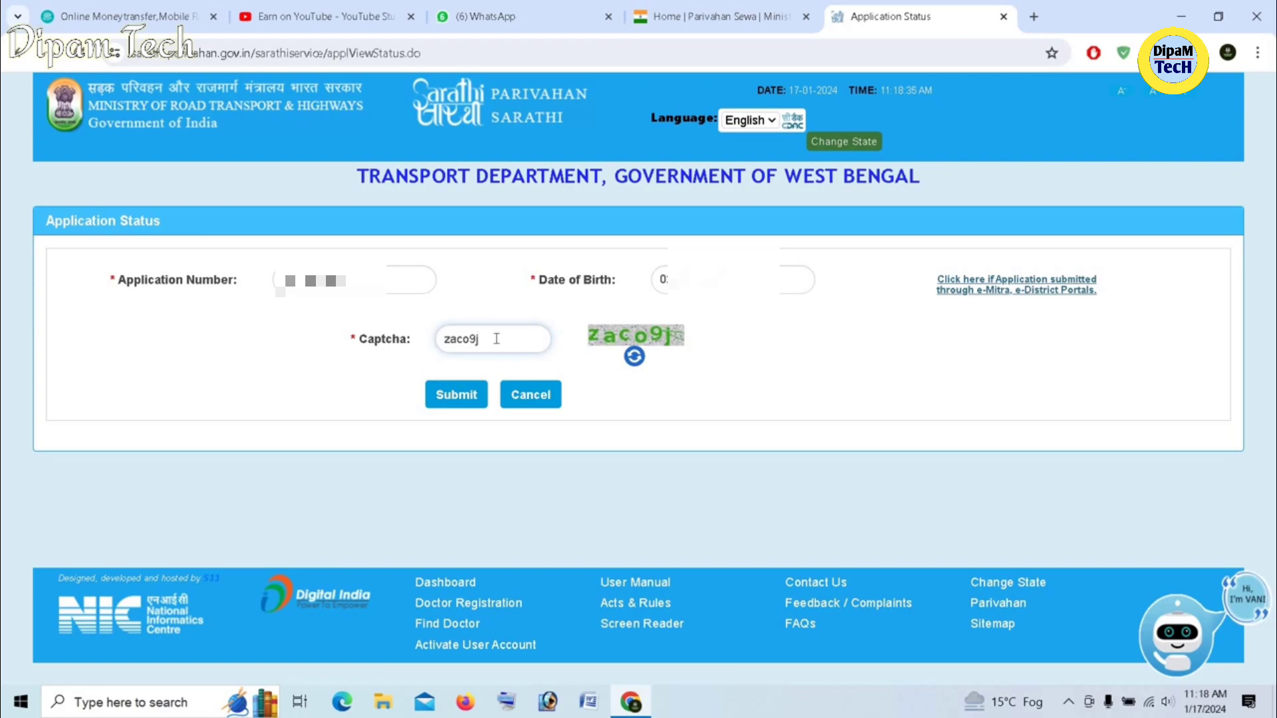
{"action": "left_click", "coordinate": [473, 397]}
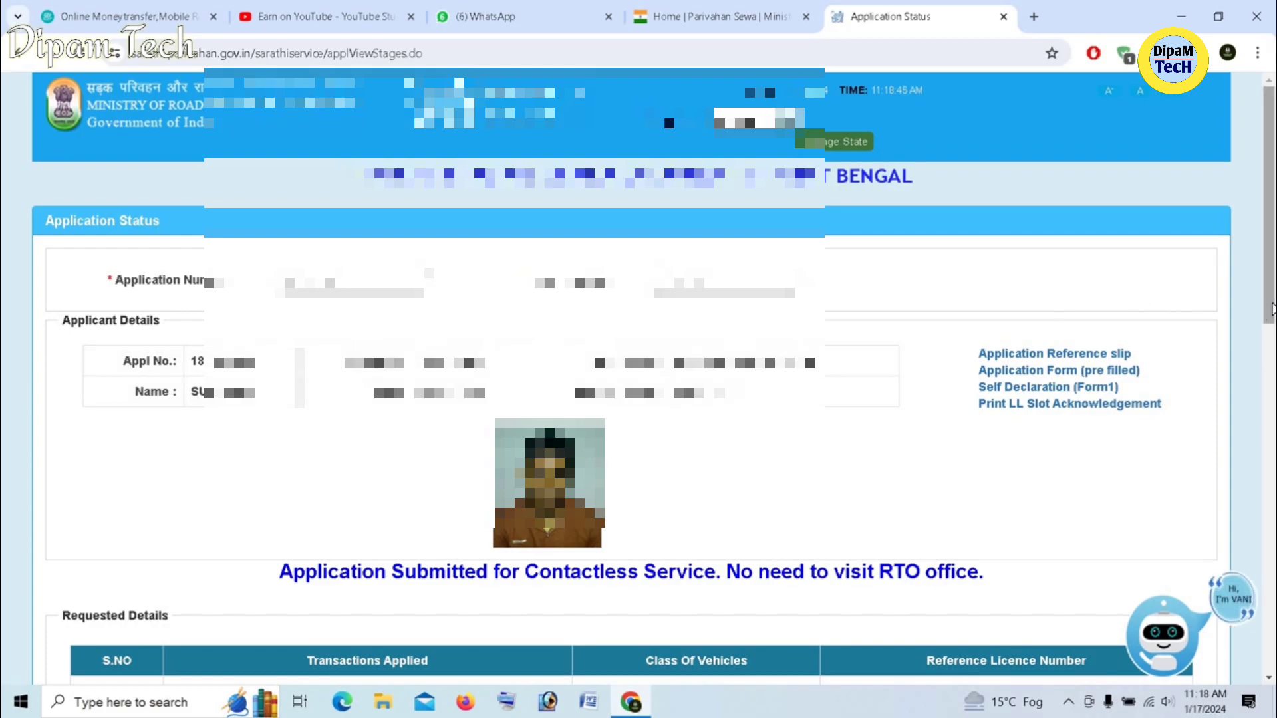
- Scroll the status page and use View More to reveal the Further Action(s) to be Completed table
{"action": "scroll", "coordinate": [1270, 313], "scroll_direction": "down", "scroll_amount": 2}
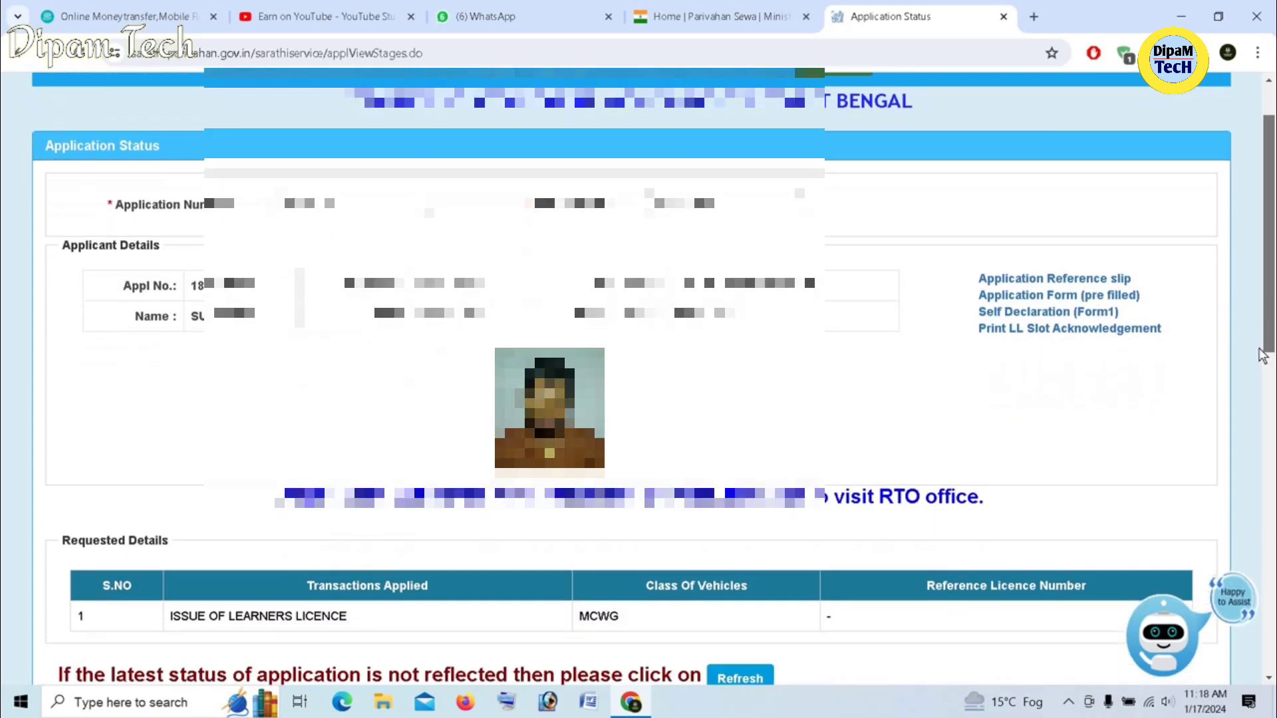
{"action": "scroll", "coordinate": [1270, 406], "scroll_direction": "down", "scroll_amount": 4}
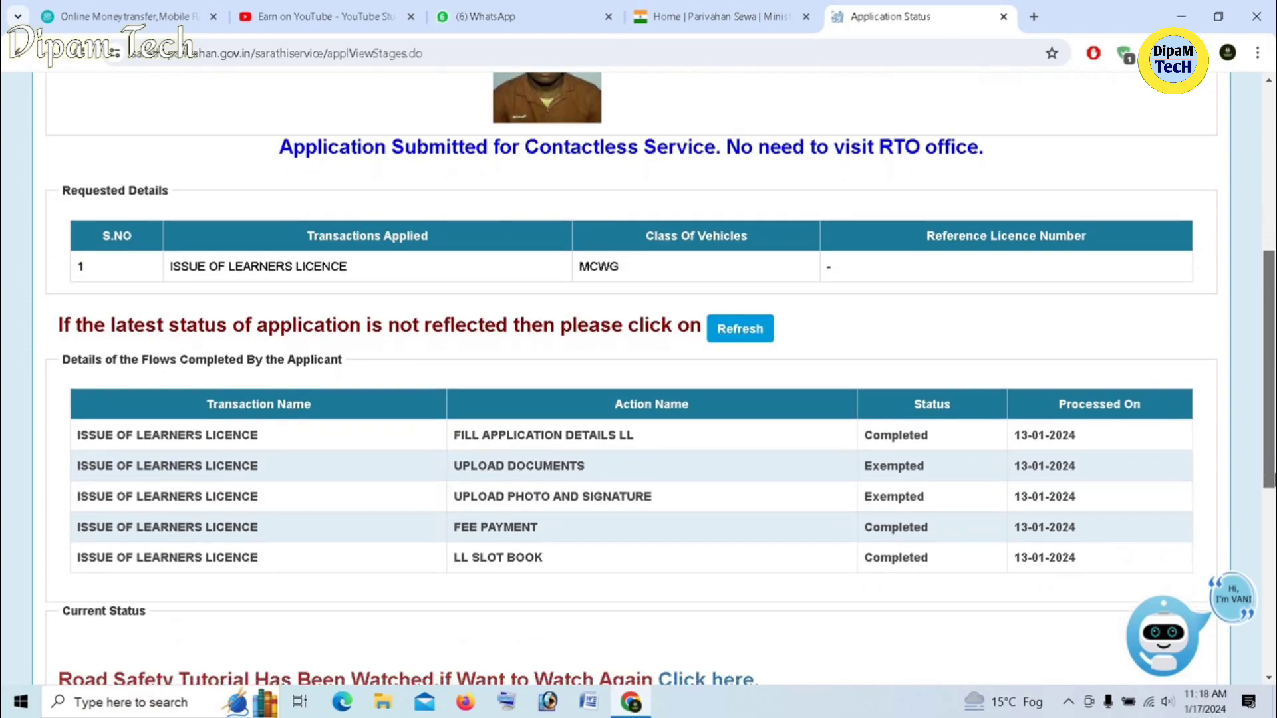
{"action": "left_click_drag", "start_coordinate": [1275, 479], "coordinate": [1274, 556]}
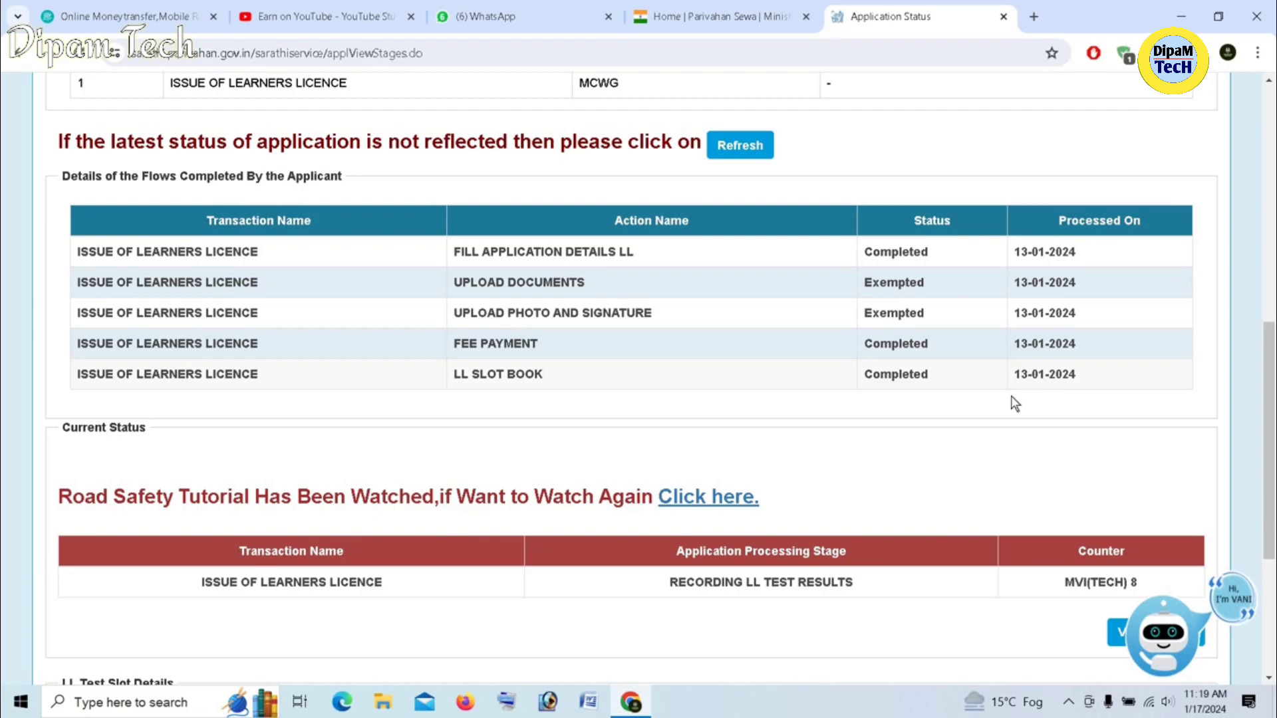
{"action": "scroll", "coordinate": [781, 386], "scroll_direction": "down", "scroll_amount": 4}
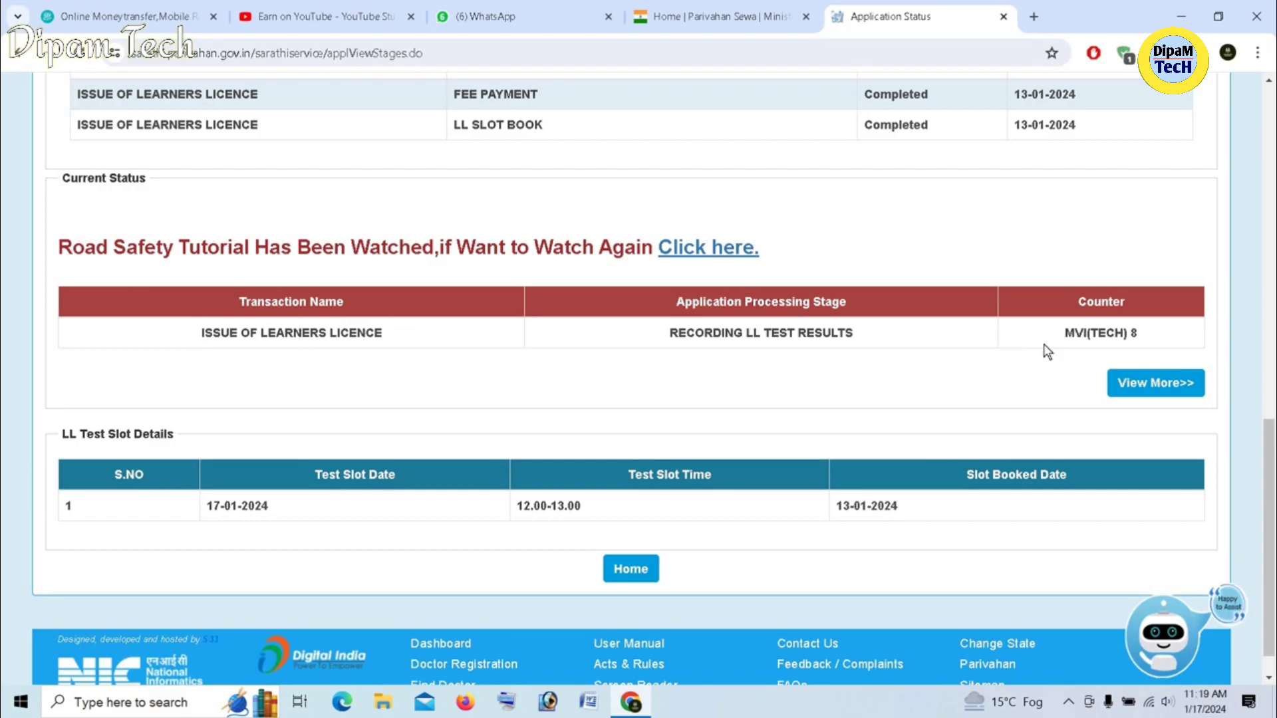
{"action": "left_click", "coordinate": [1172, 383]}
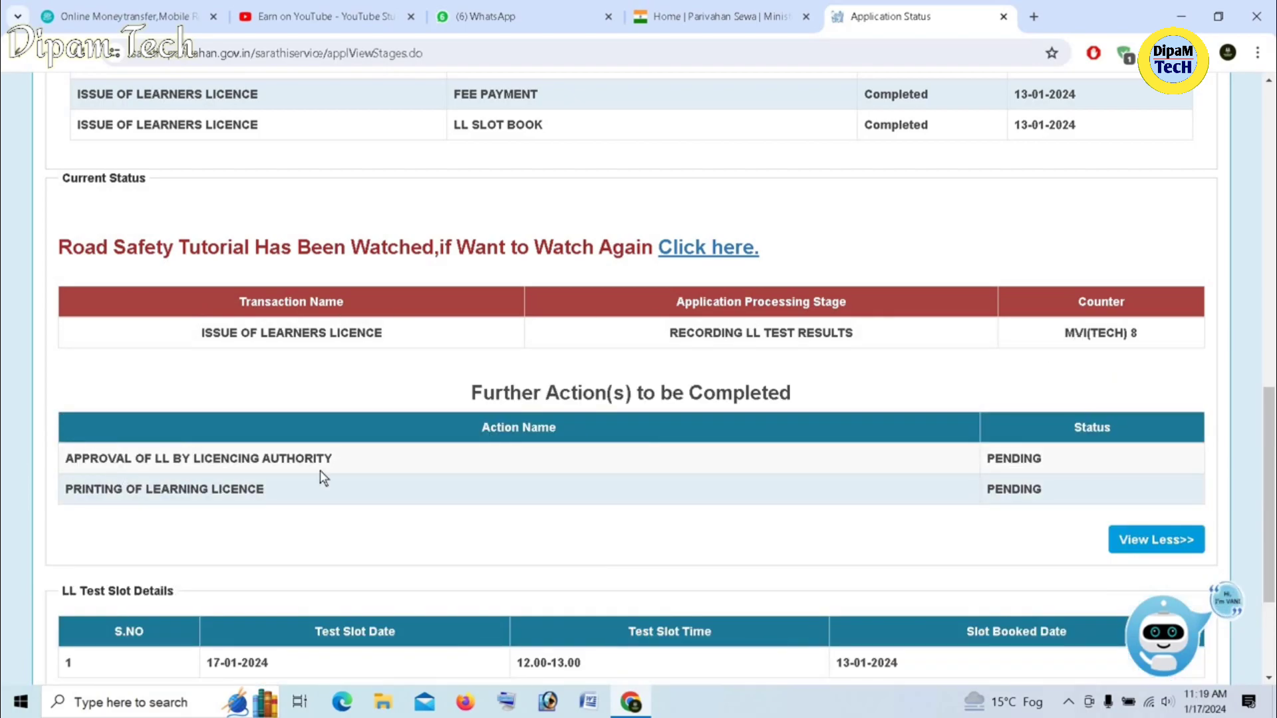
{"action": "scroll", "coordinate": [775, 487], "scroll_direction": "down", "scroll_amount": 2}
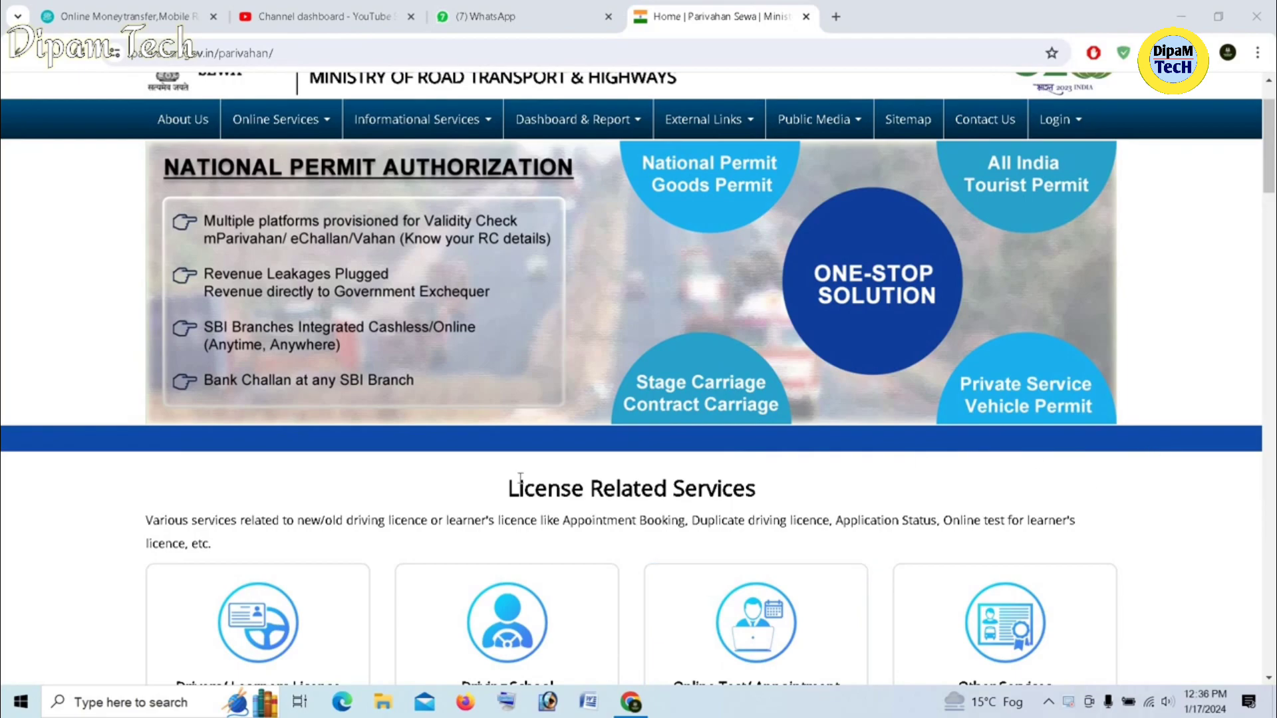
- Select West Bengal in Drivers/Learners License, skip the popup, and reach the Online LLTest (STALL) sign-in
{"action": "scroll", "coordinate": [958, 430], "scroll_direction": "down", "scroll_amount": 7}
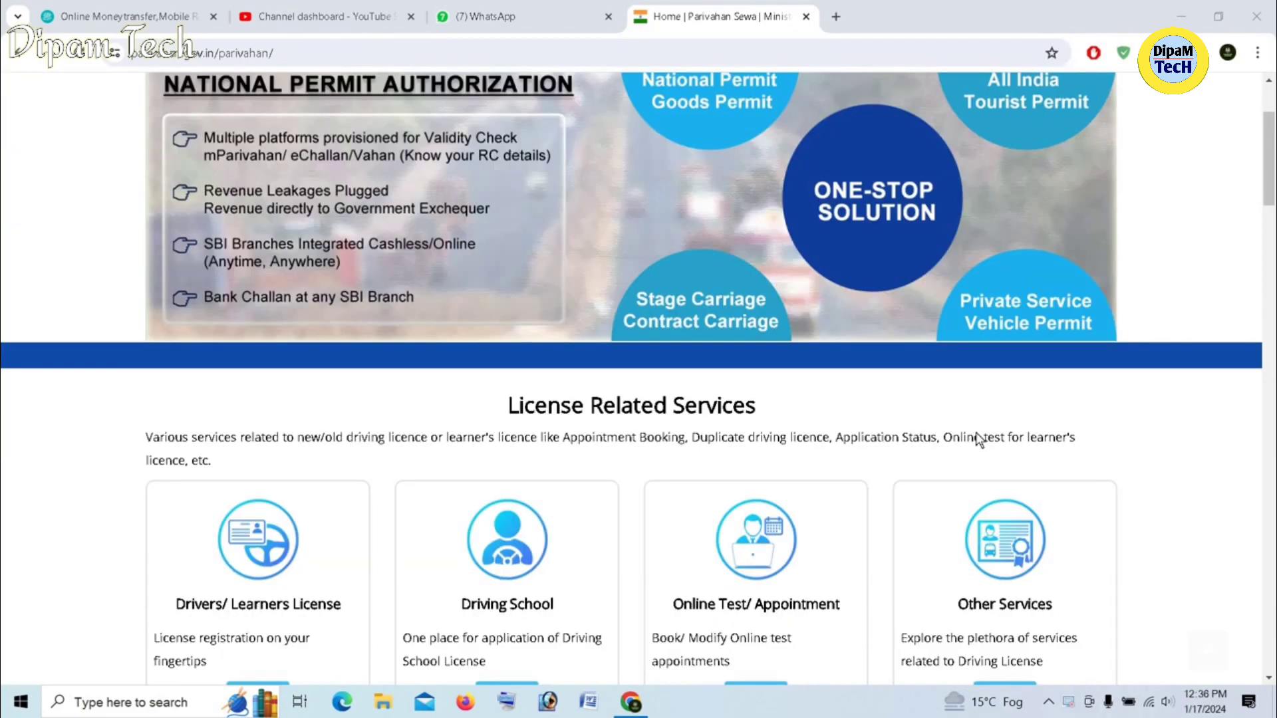
{"action": "left_click", "coordinate": [251, 135]}
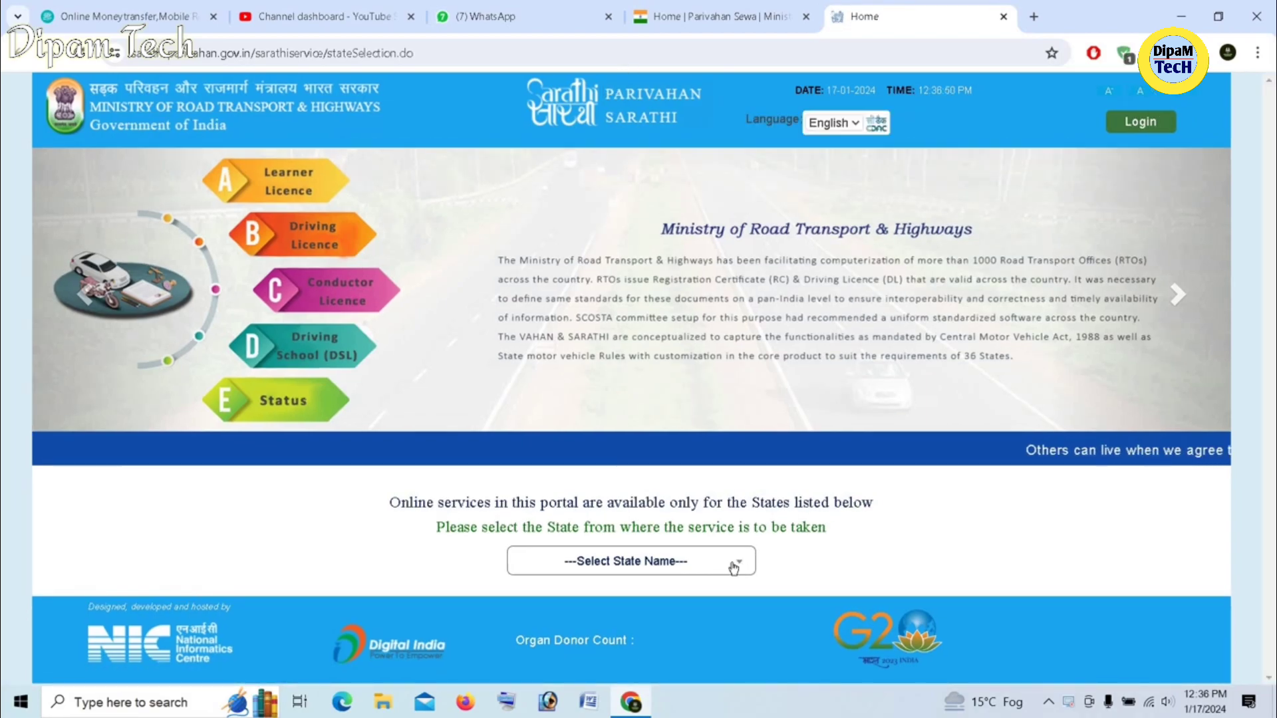
{"action": "left_click", "coordinate": [730, 562]}
{"action": "scroll", "coordinate": [570, 477], "scroll_direction": "down", "scroll_amount": 5}
{"action": "left_click", "coordinate": [568, 540]}
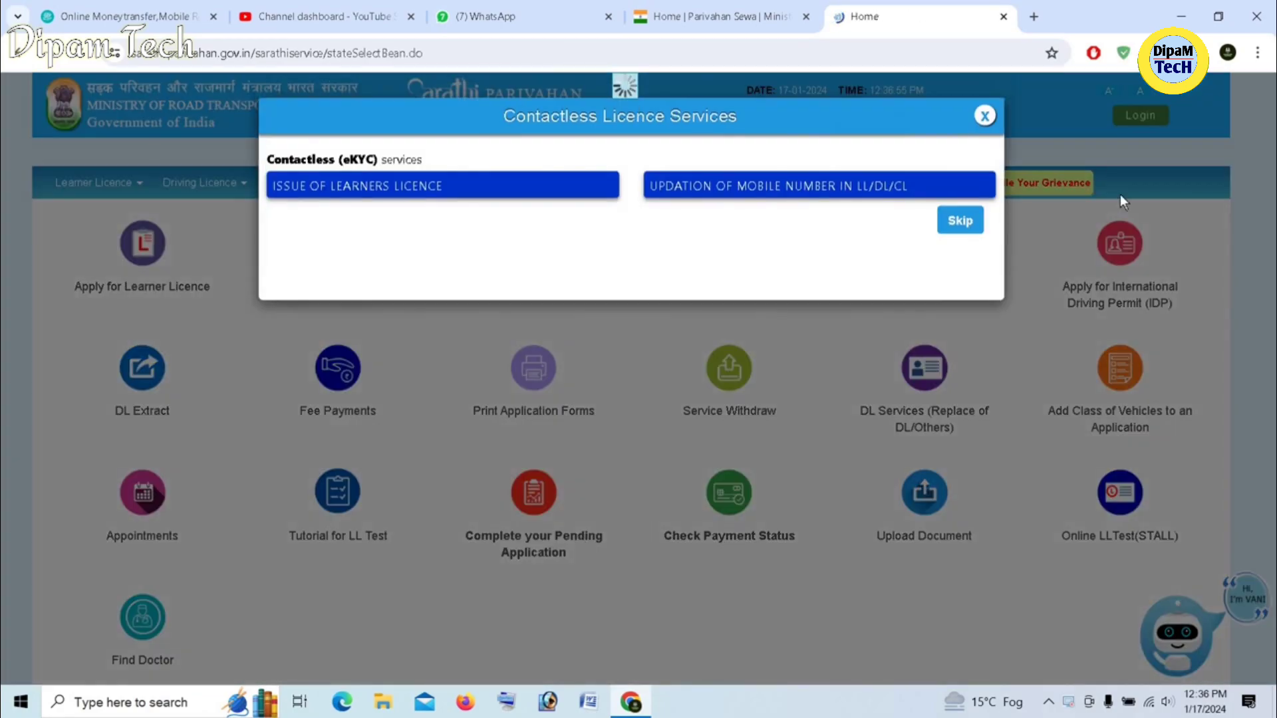
{"action": "left_click", "coordinate": [958, 222]}
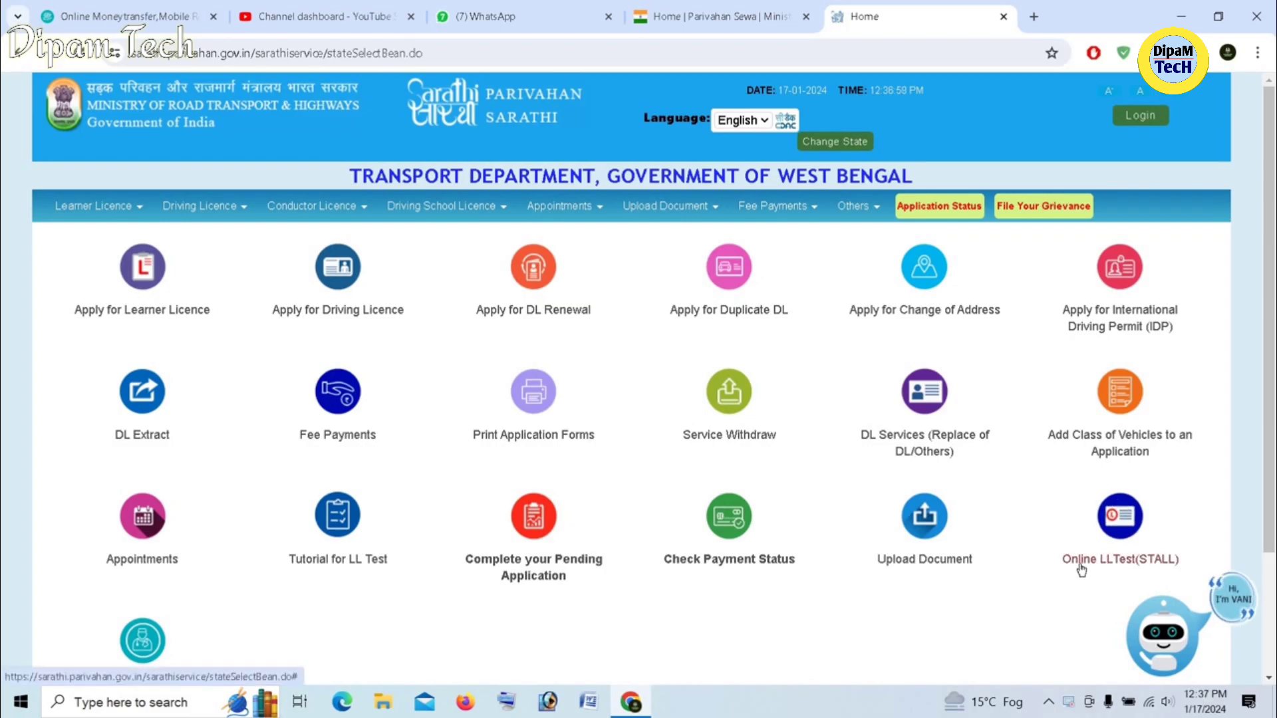
{"action": "left_click", "coordinate": [1114, 532]}
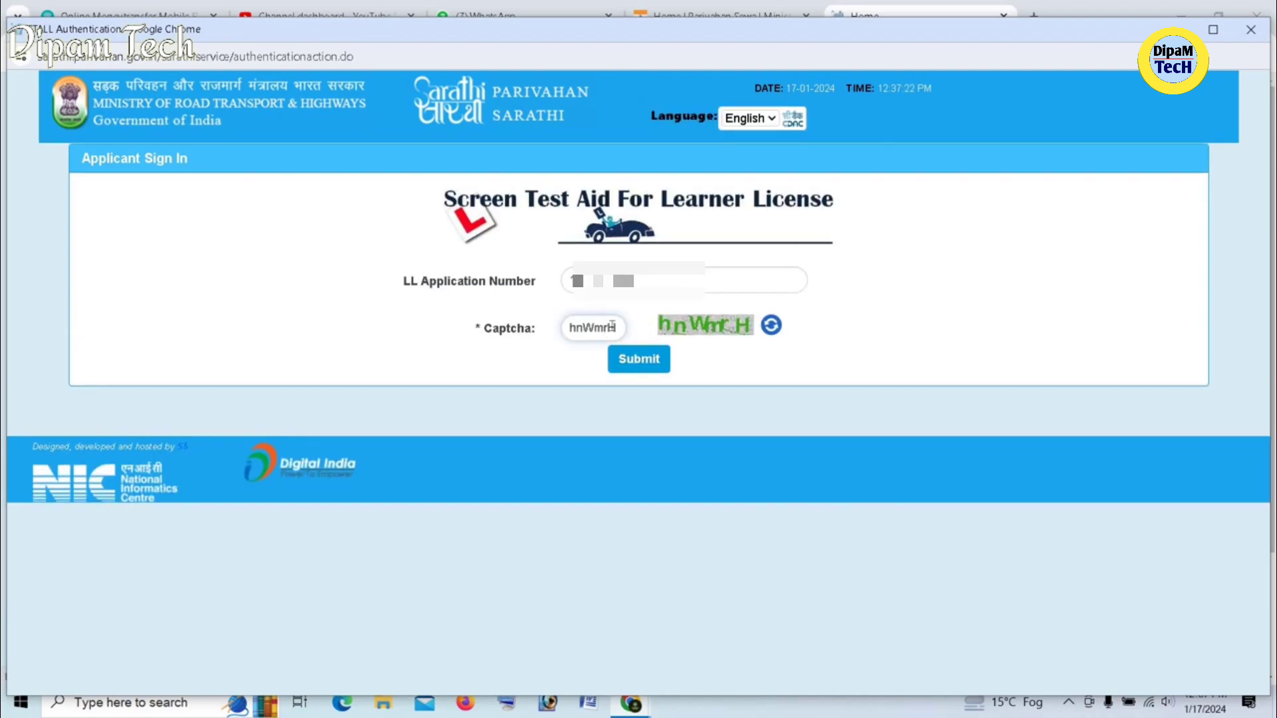
- Sign in with the application number and date of birth, then enter the resent test password
{"action": "left_click", "coordinate": [640, 363]}
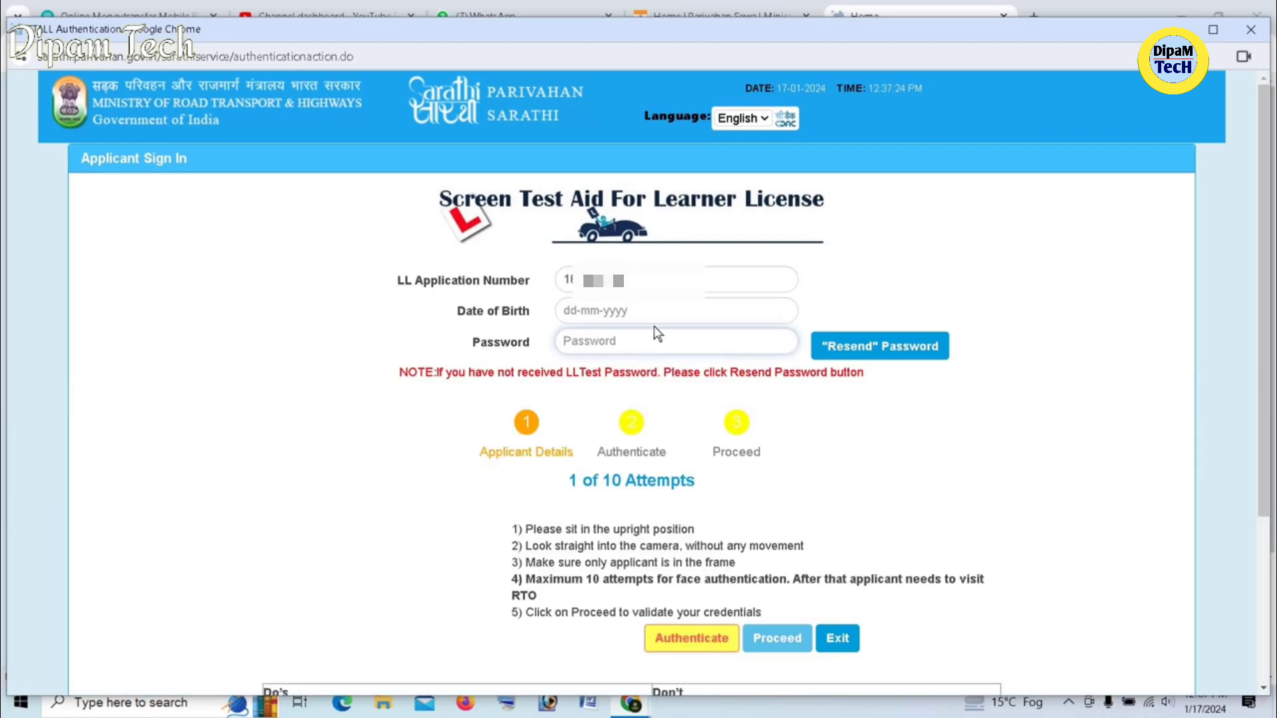
{"action": "left_click", "coordinate": [633, 310]}
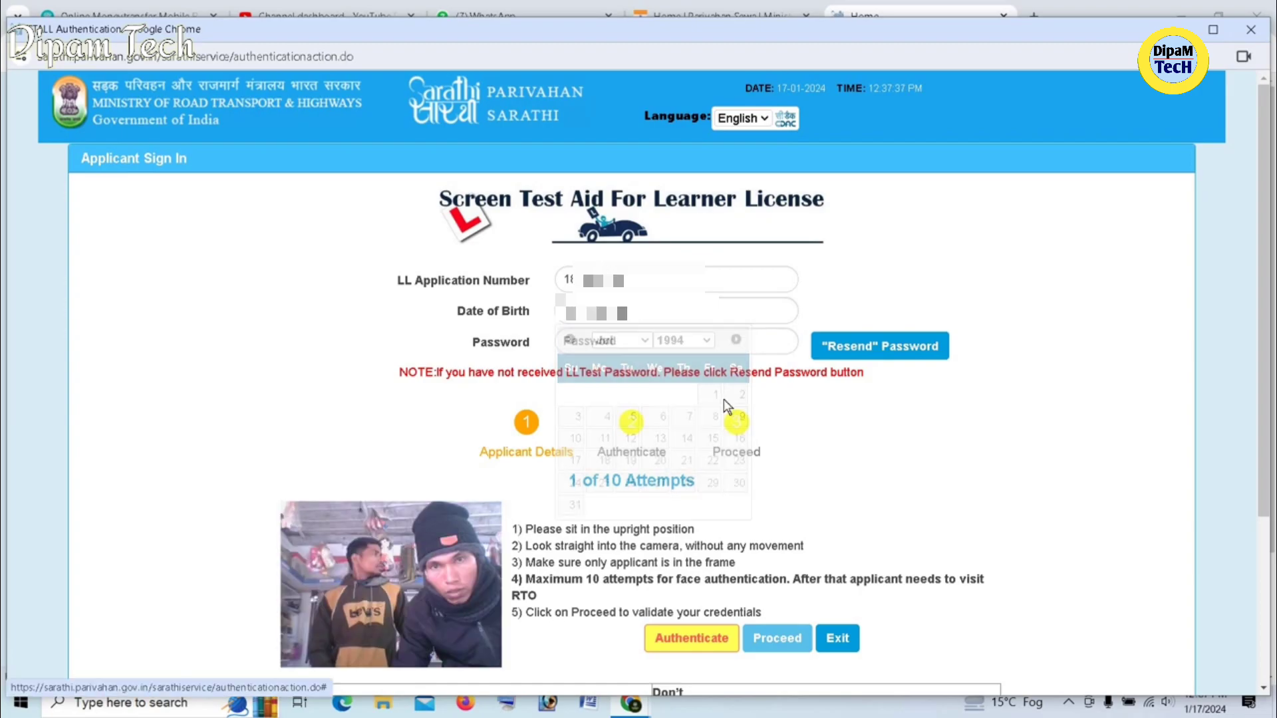
{"action": "left_click", "coordinate": [724, 399]}
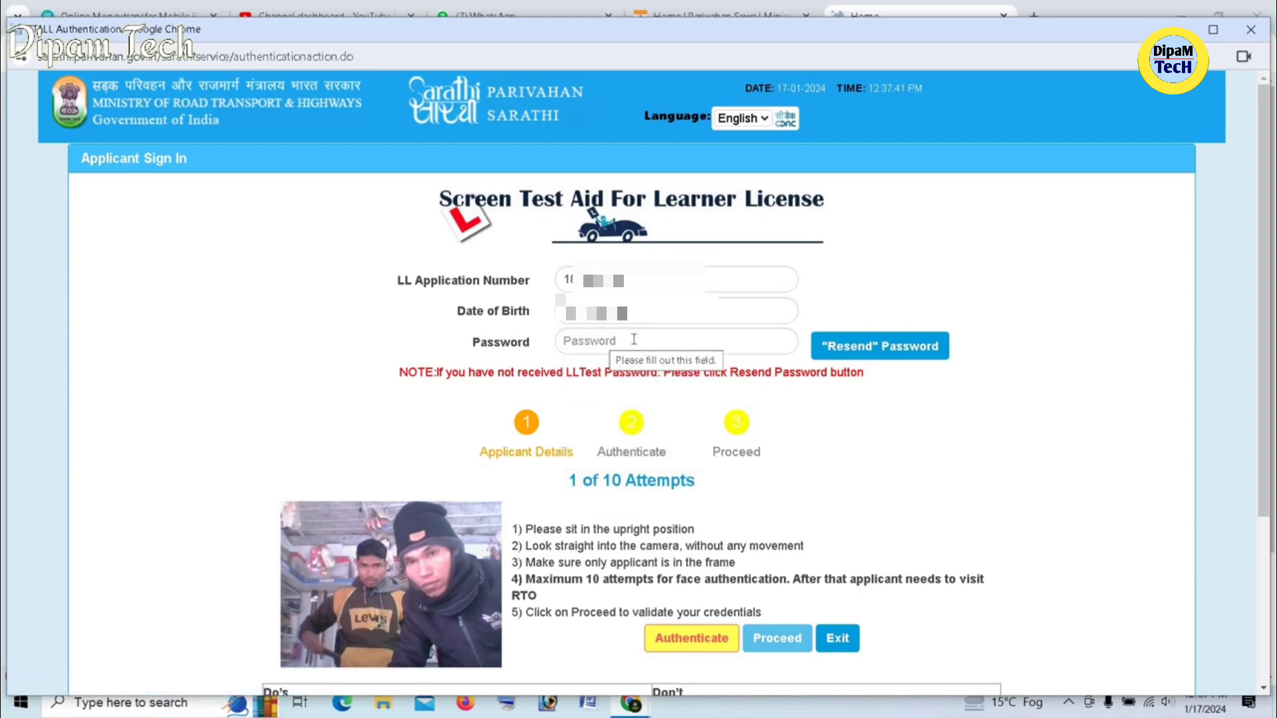
{"action": "left_click", "coordinate": [869, 357]}
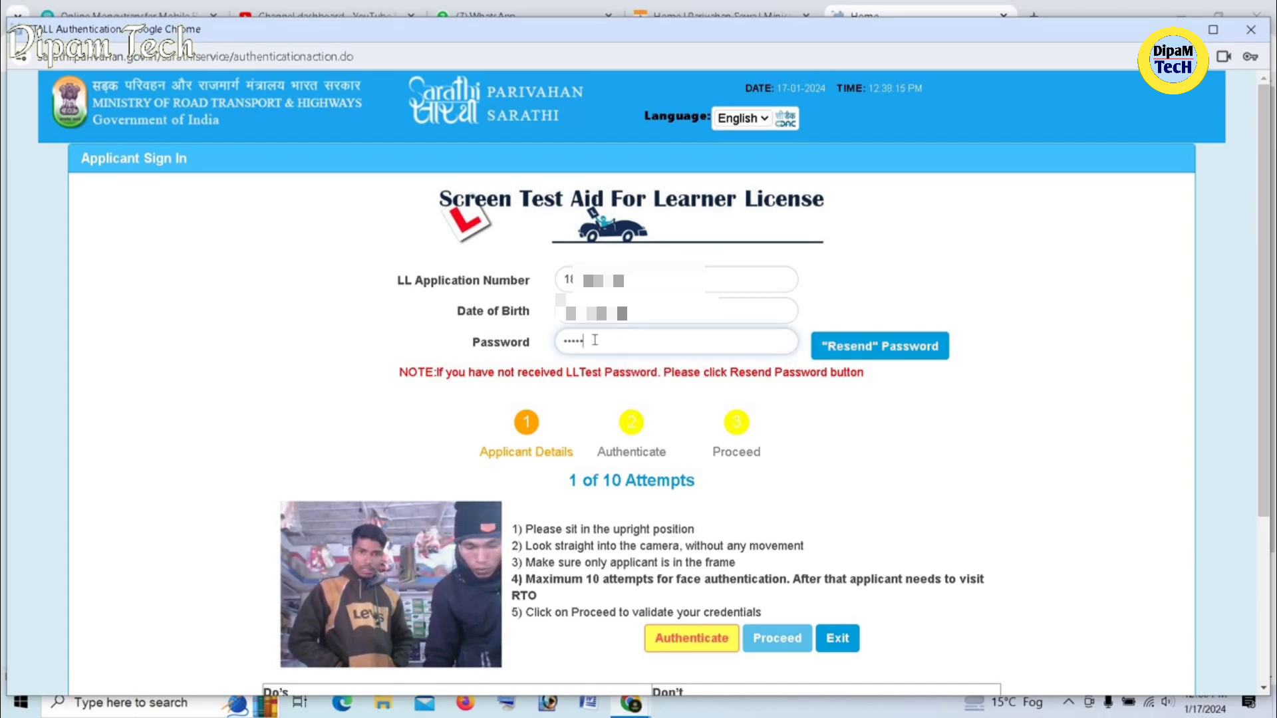
{"action": "type", "text": "1"}
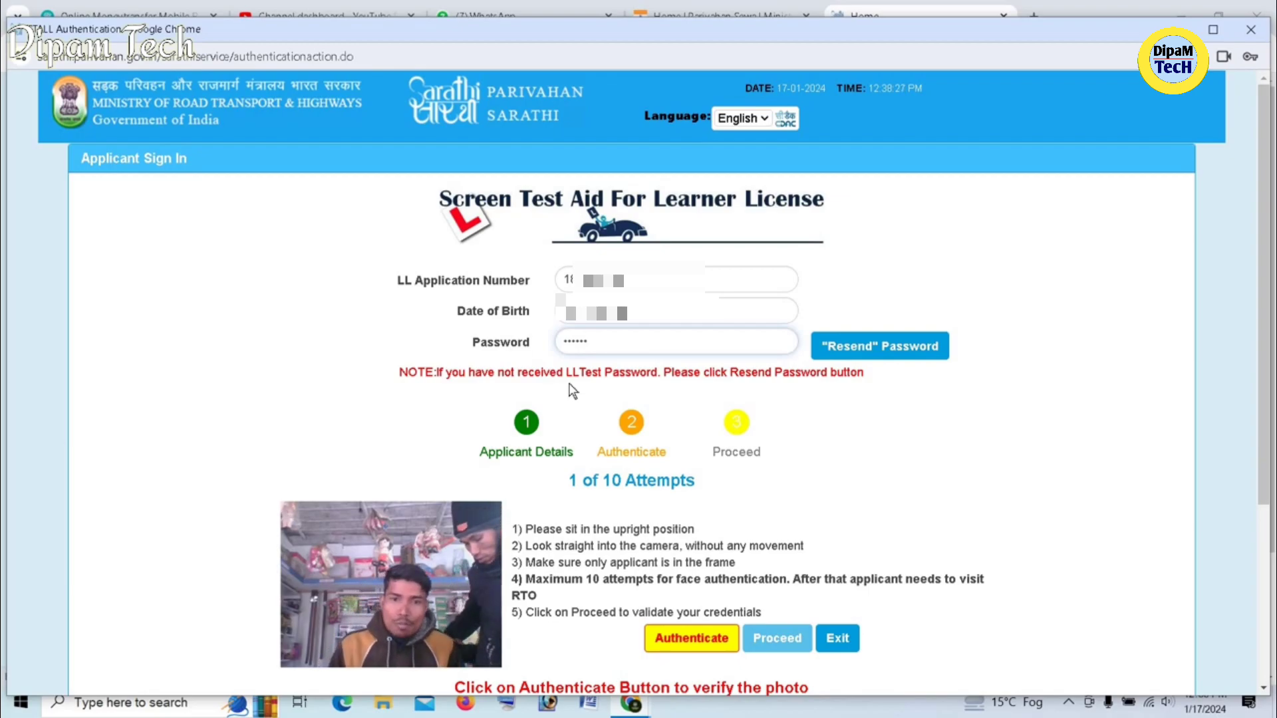
- Authenticate the webcam photo and proceed to credential validation
{"action": "scroll", "coordinate": [572, 391], "scroll_direction": "down", "scroll_amount": 1}
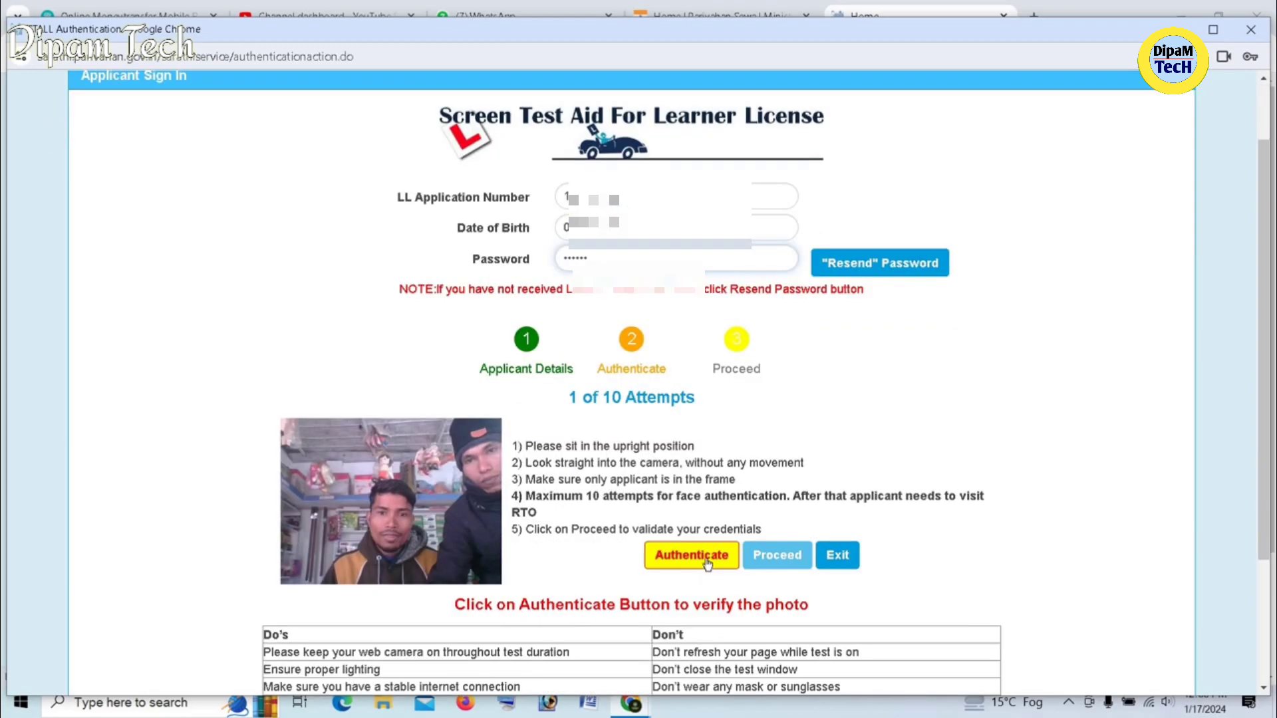
{"action": "left_click", "coordinate": [709, 552]}
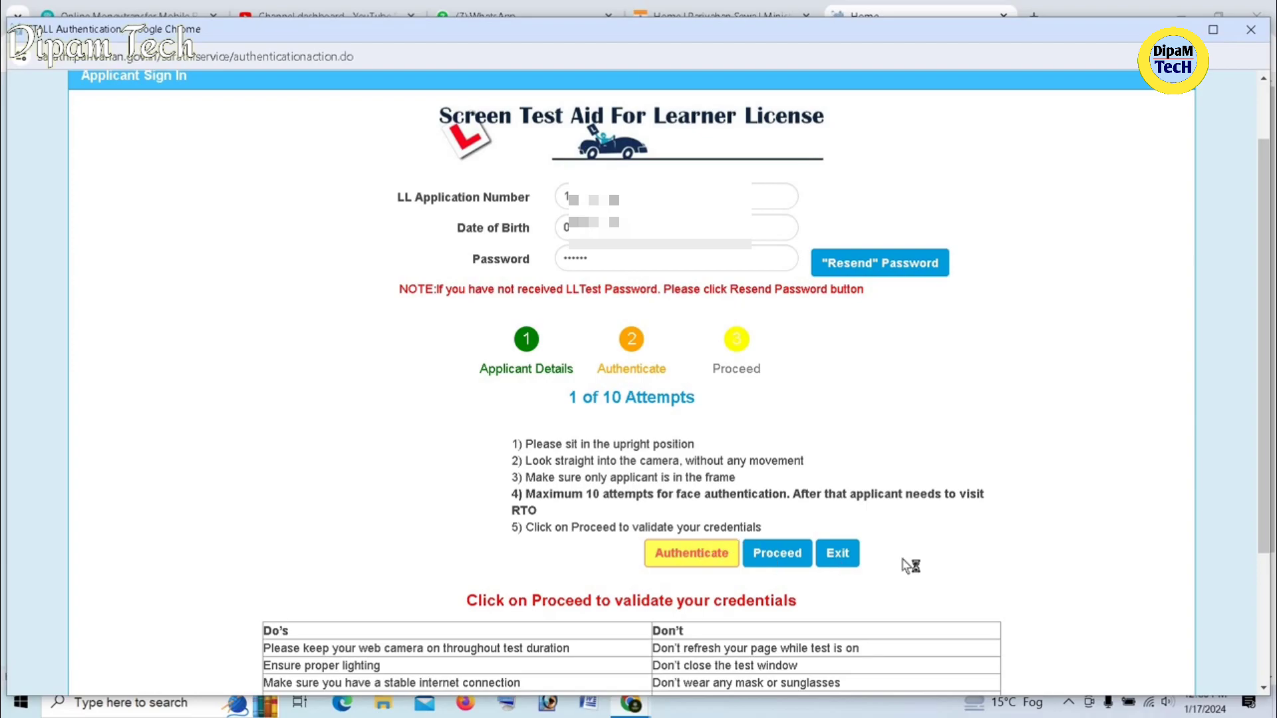
{"action": "left_click", "coordinate": [777, 556]}
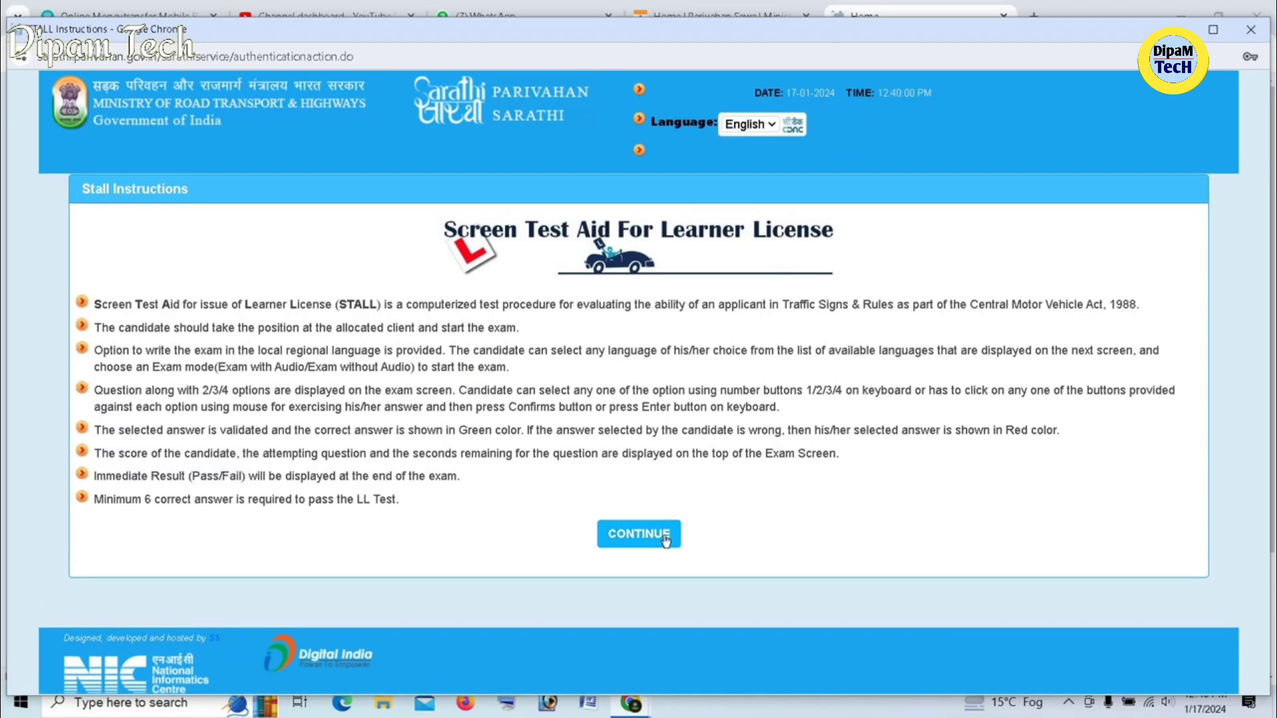
- Choose বাংলা as the exam language, accept both Agree declarations, and start the test
{"action": "left_click", "coordinate": [664, 537]}
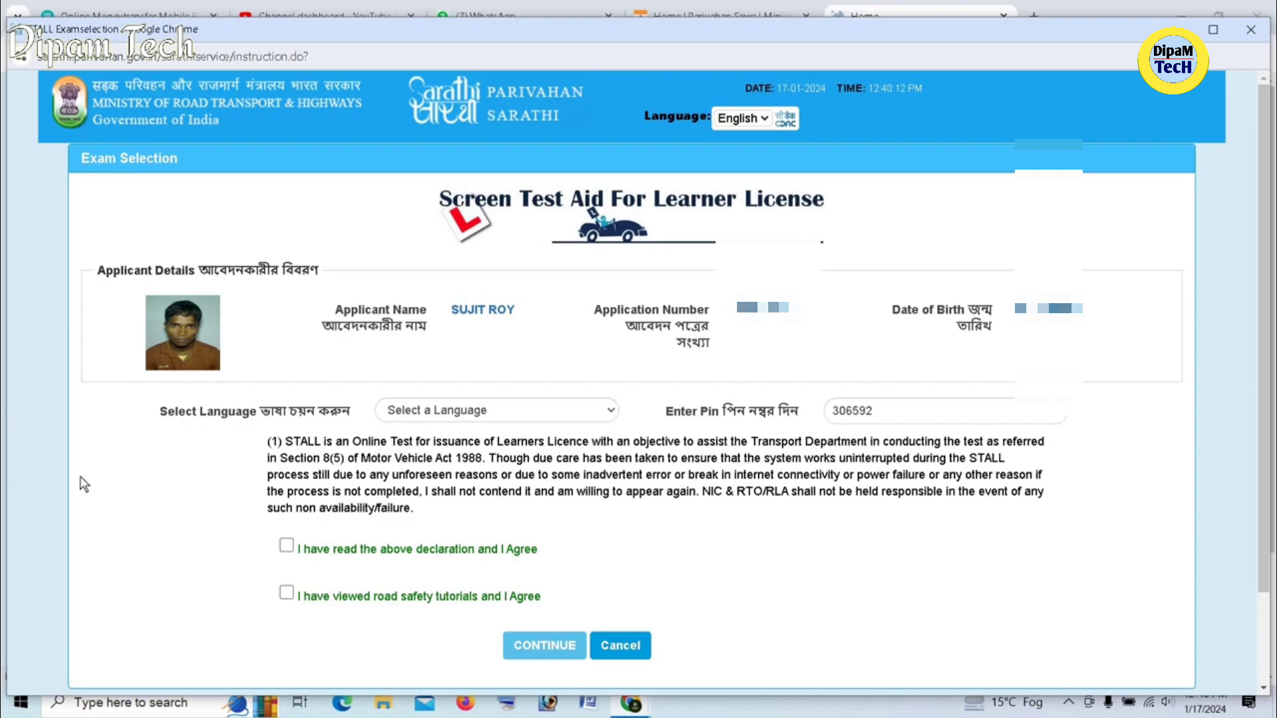
{"action": "left_click", "coordinate": [552, 411]}
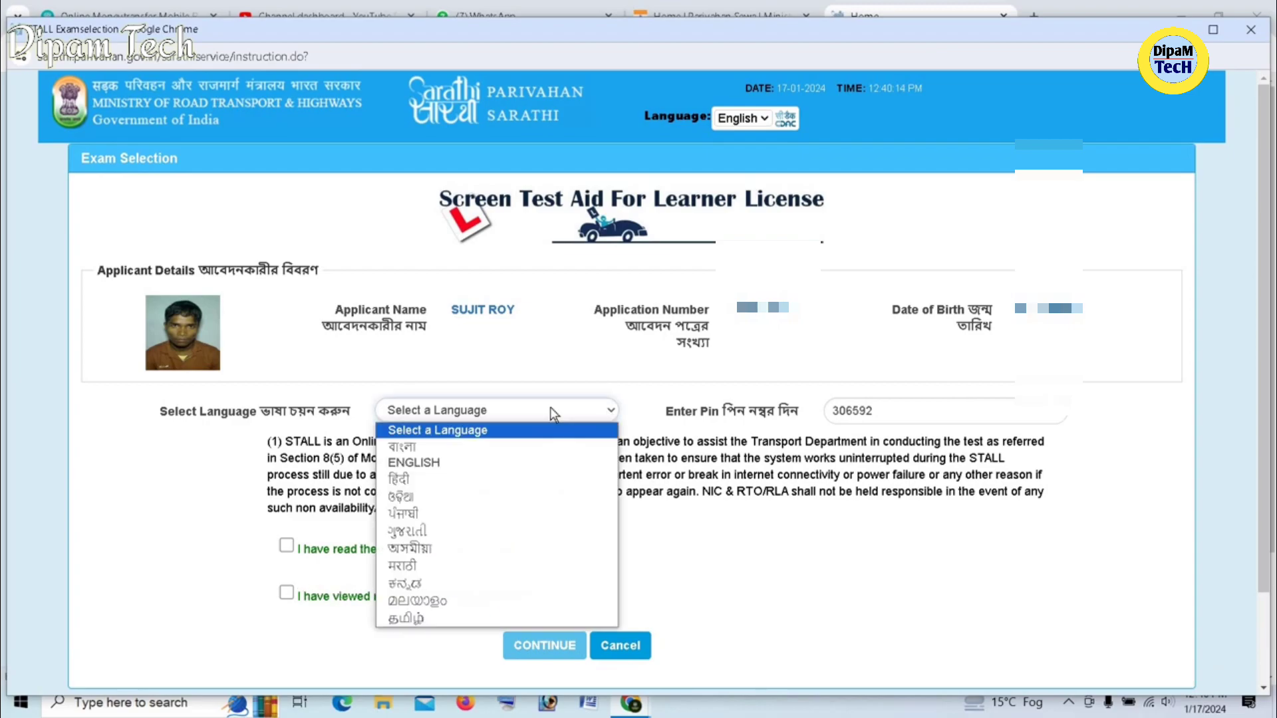
{"action": "left_click", "coordinate": [419, 450]}
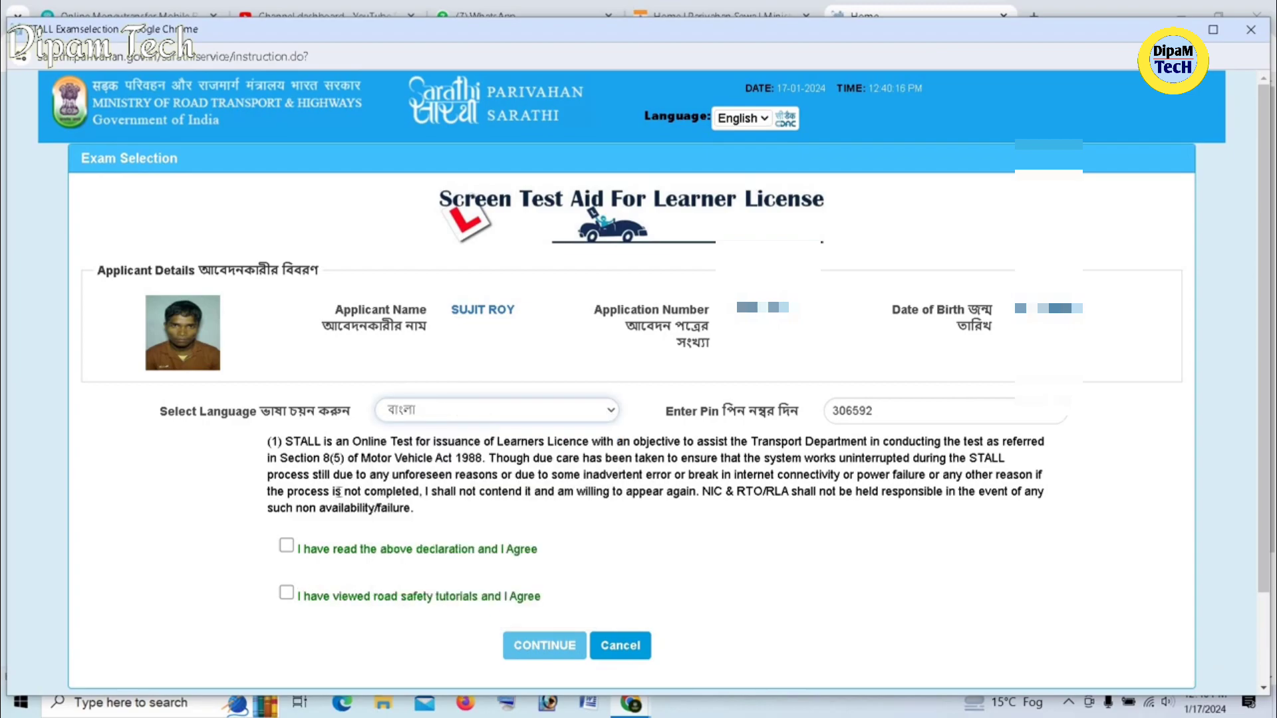
{"action": "left_click", "coordinate": [286, 546]}
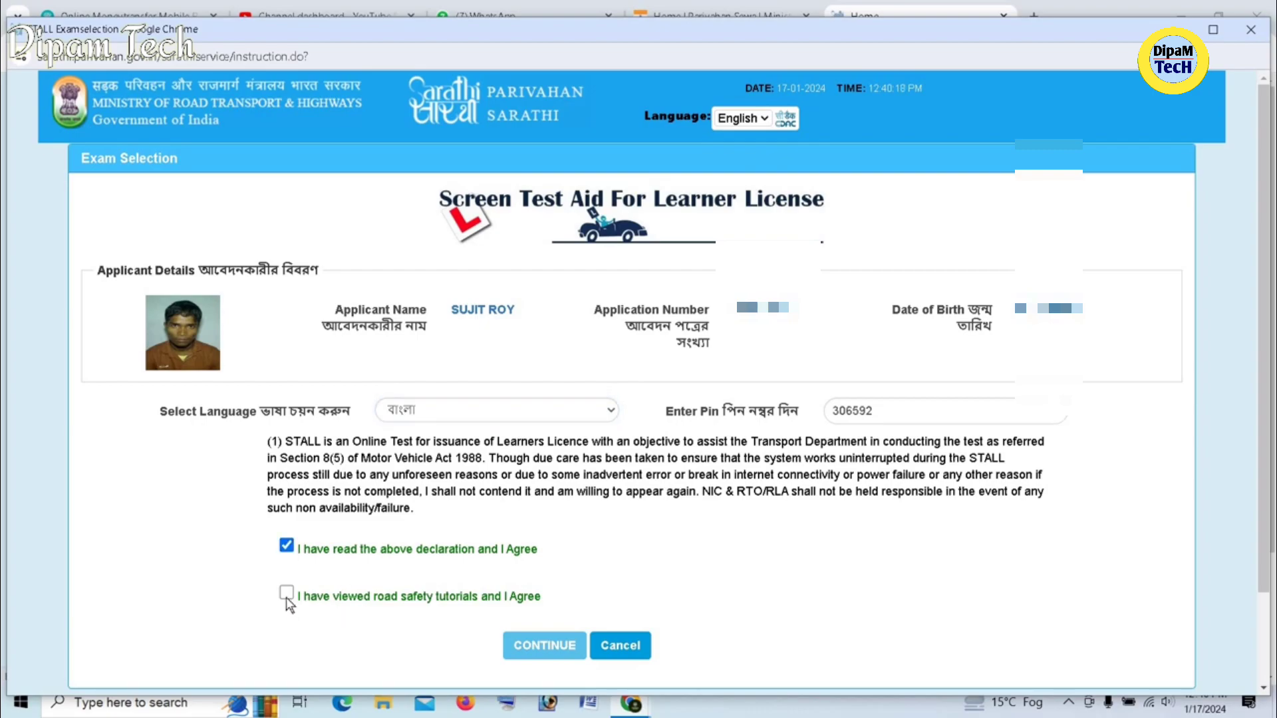
{"action": "left_click", "coordinate": [286, 593]}
{"action": "left_click", "coordinate": [545, 646]}
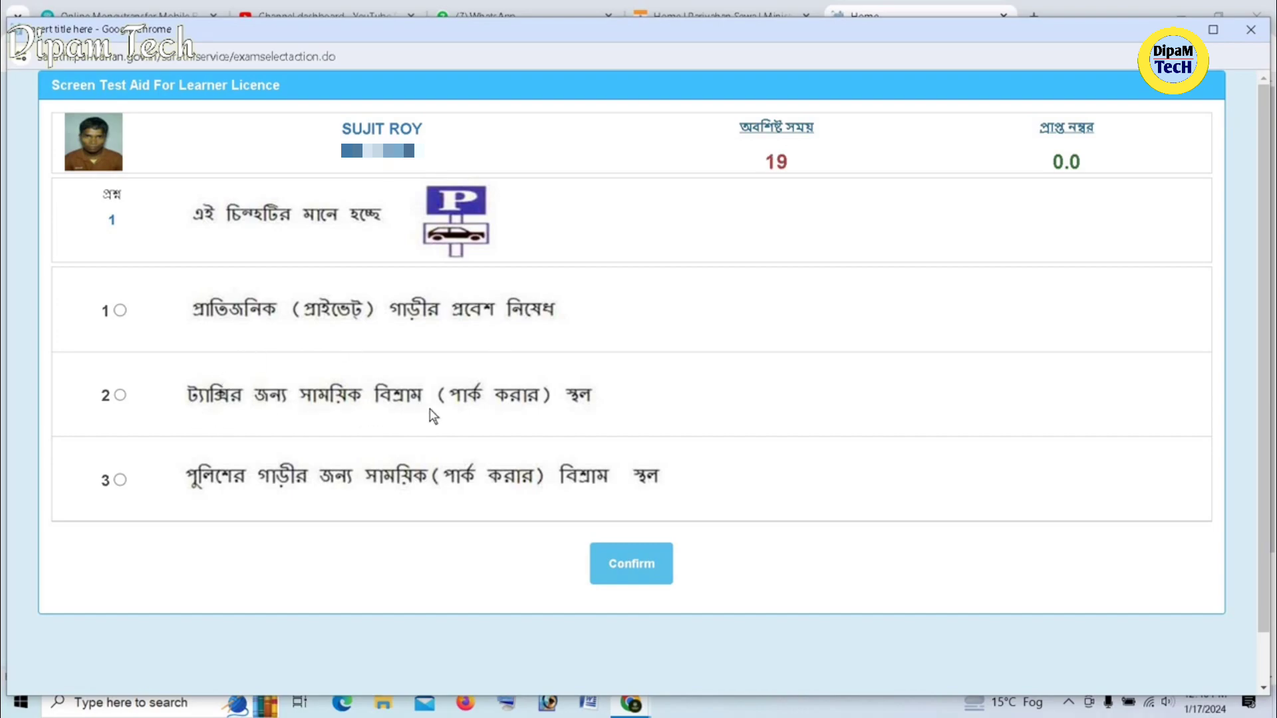
- Answer questions 1–3 with options 2, 3 and 2, confirming each answer
{"action": "left_click", "coordinate": [119, 396]}
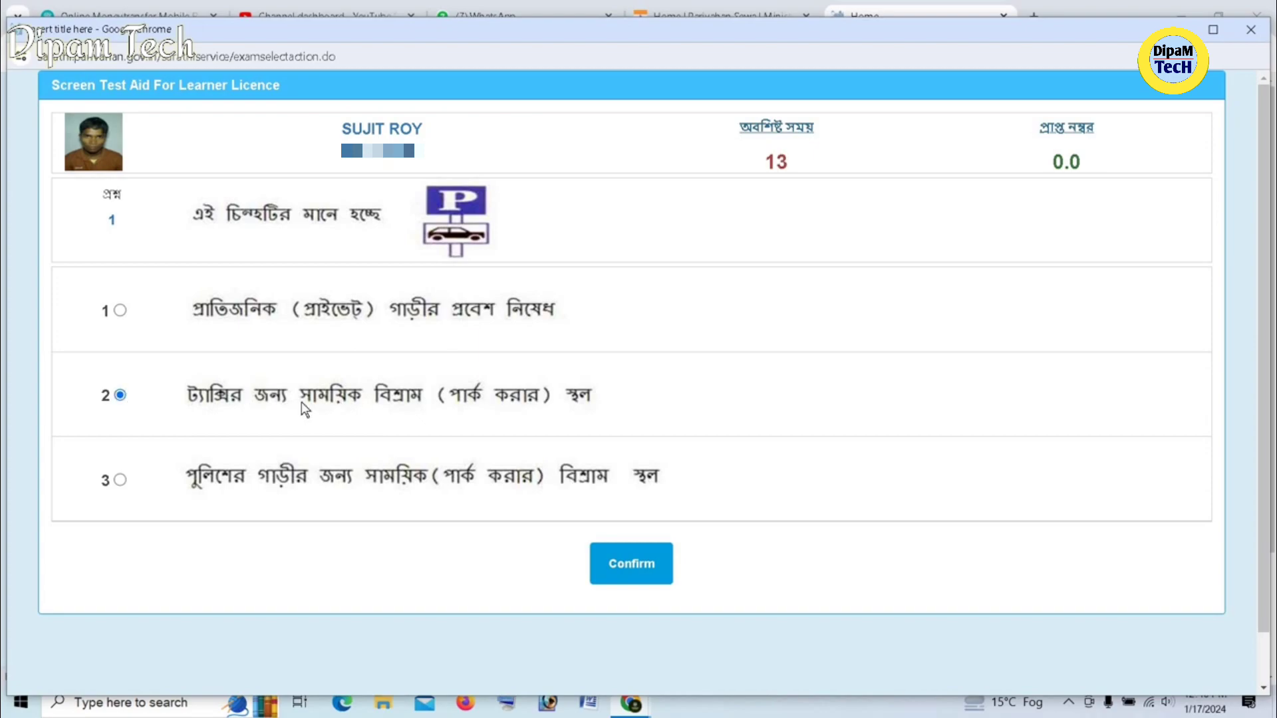
{"action": "left_click", "coordinate": [120, 397]}
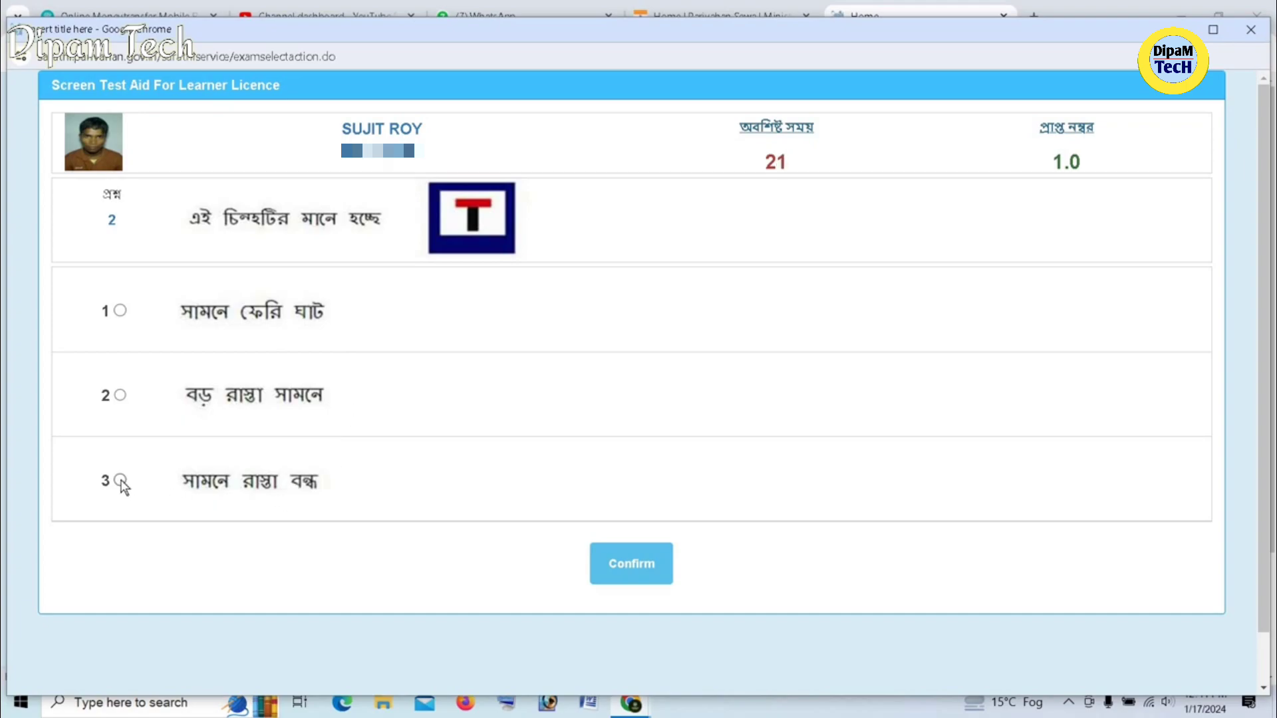
{"action": "left_click", "coordinate": [121, 480]}
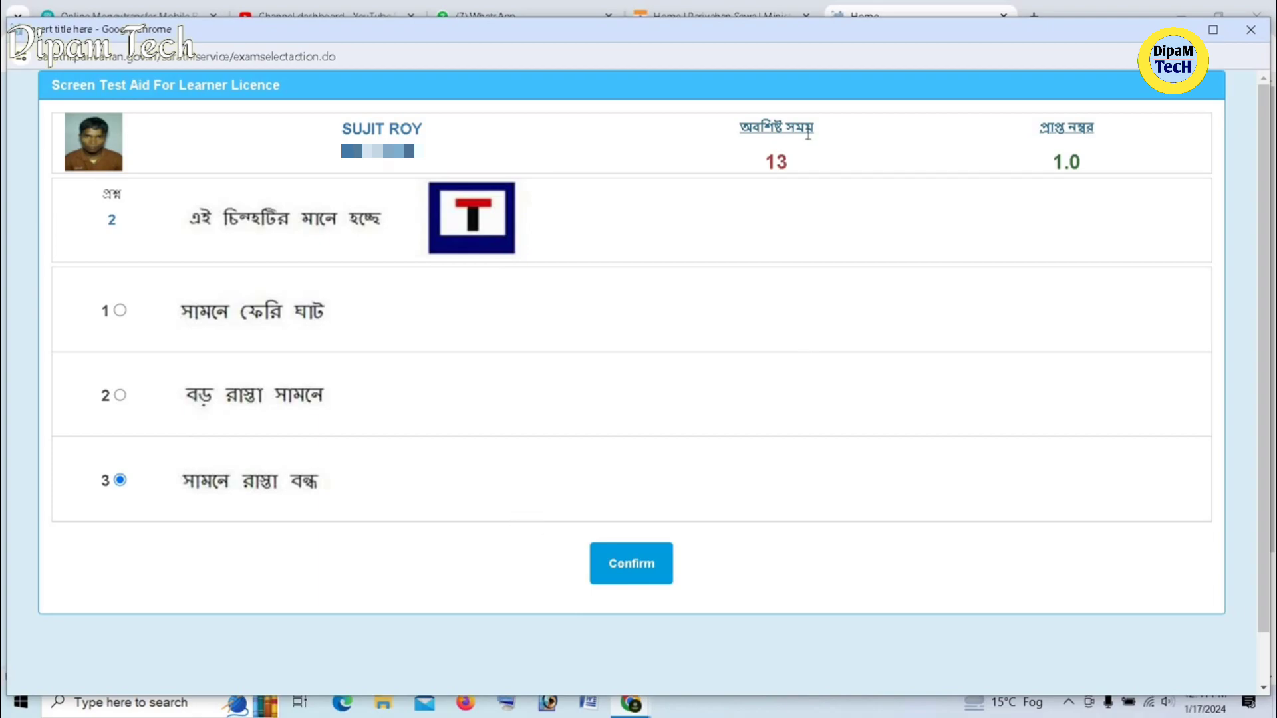
{"action": "left_click", "coordinate": [621, 564]}
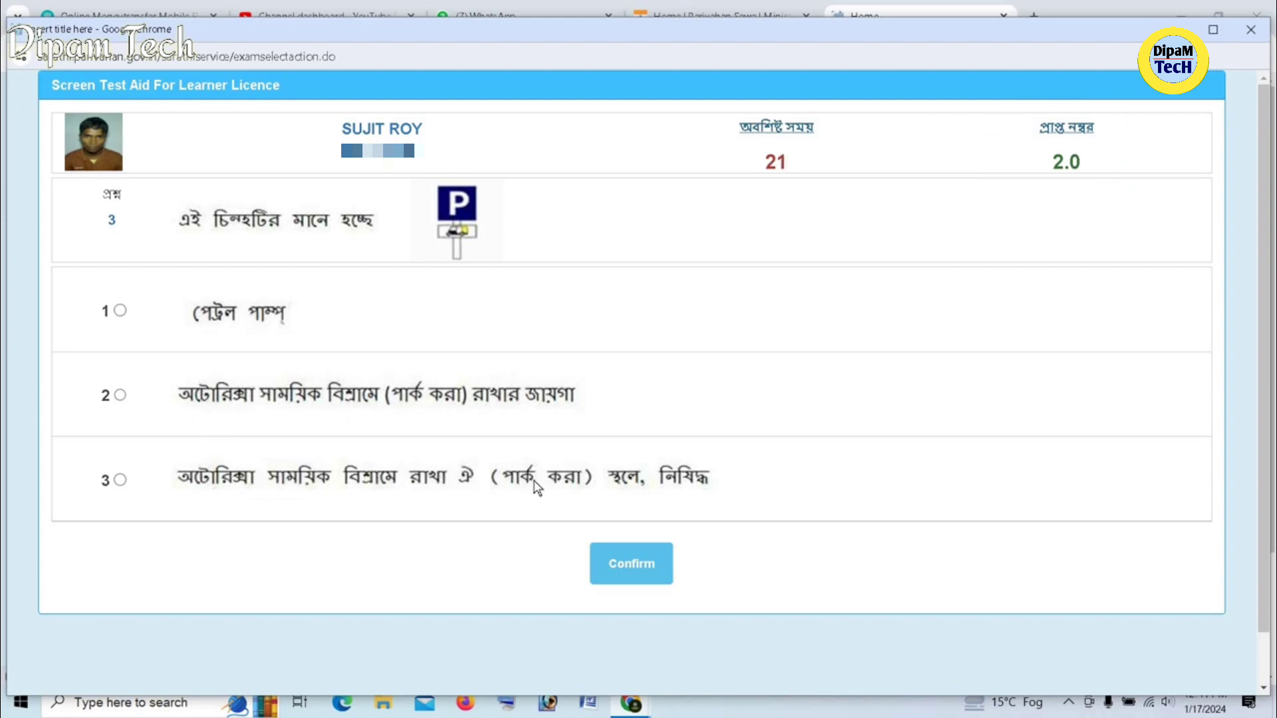
{"action": "left_click", "coordinate": [119, 395]}
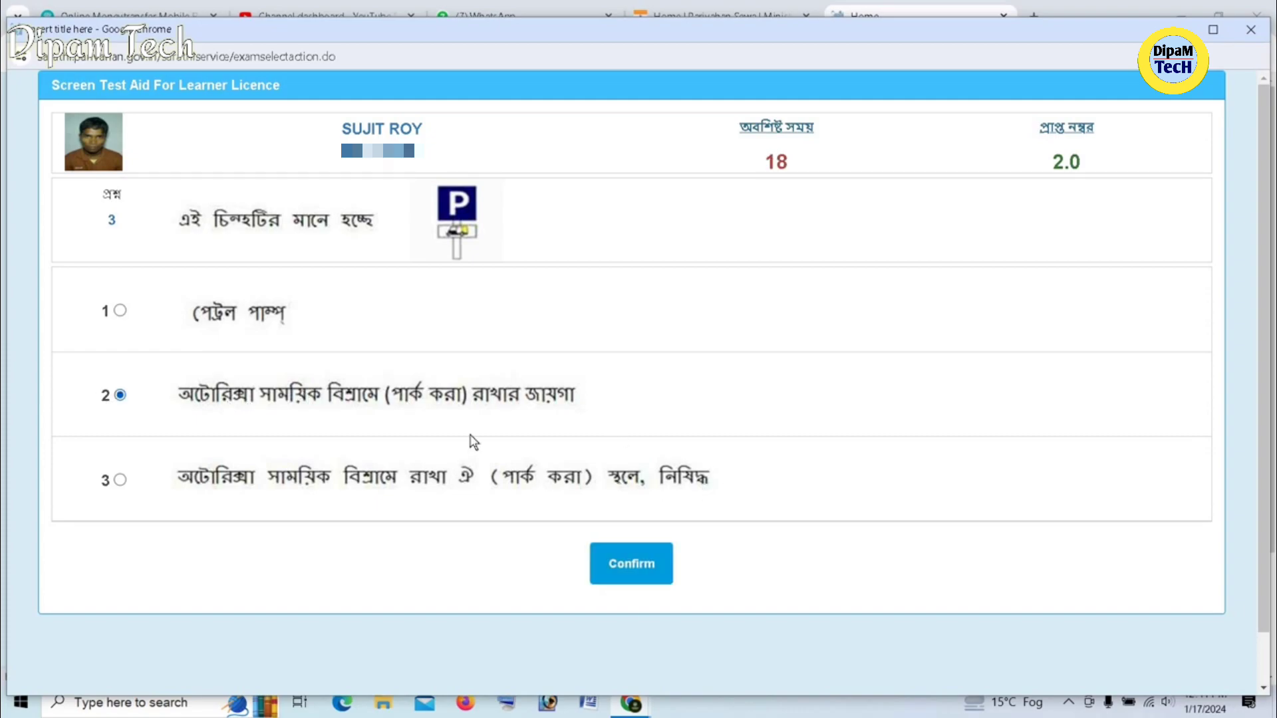
{"action": "left_click", "coordinate": [625, 567]}
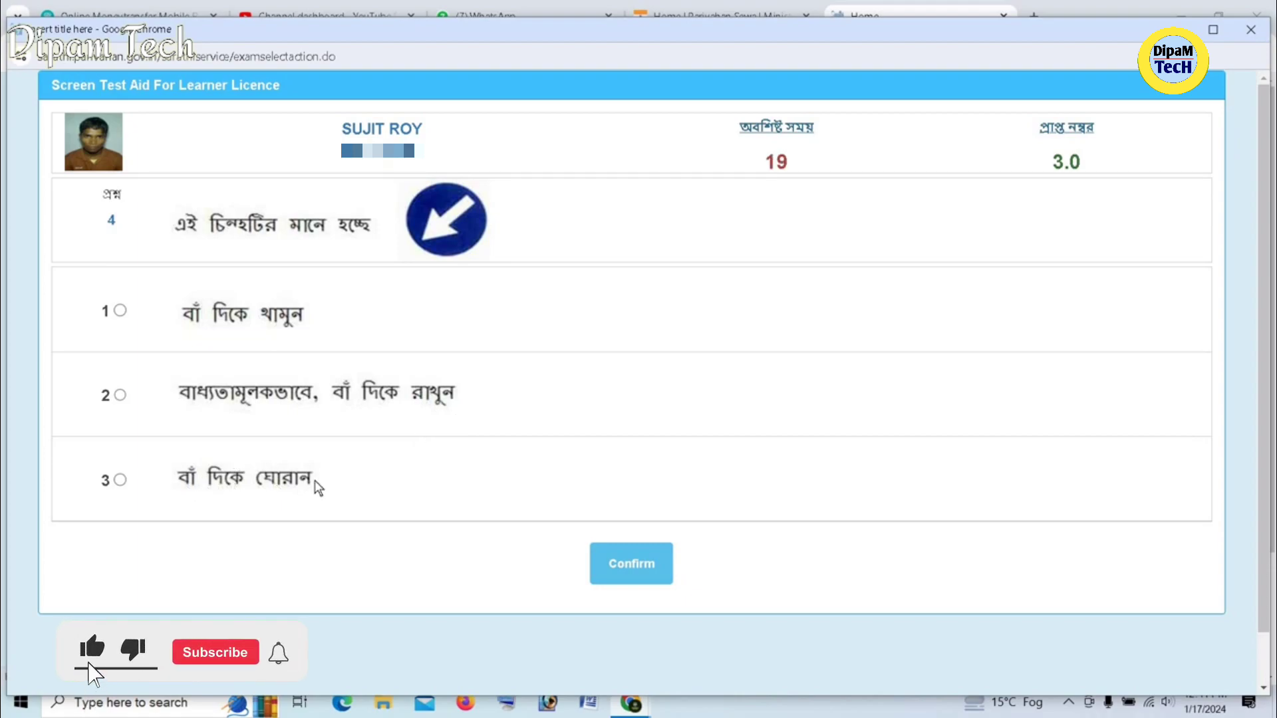
- Answer questions 4–10 (option 2, 2, then 3), confirming each until the PASS result
{"action": "left_click", "coordinate": [121, 397]}
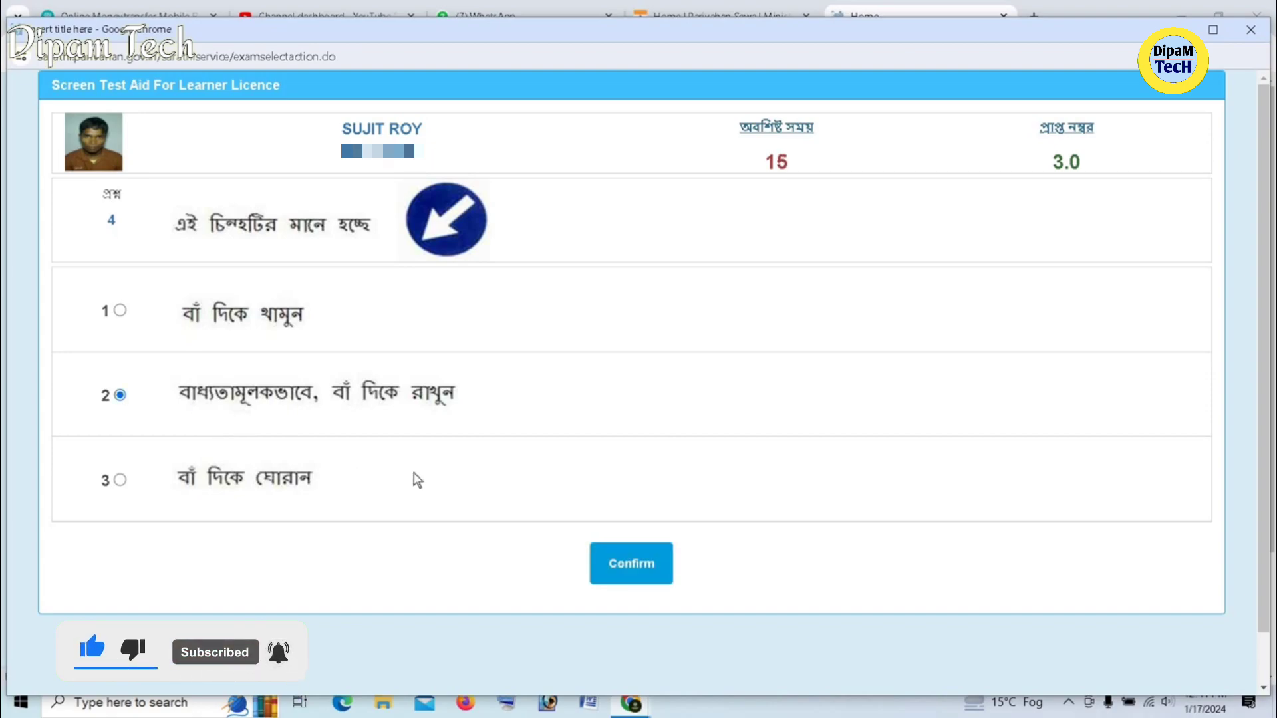
{"action": "left_click", "coordinate": [617, 562]}
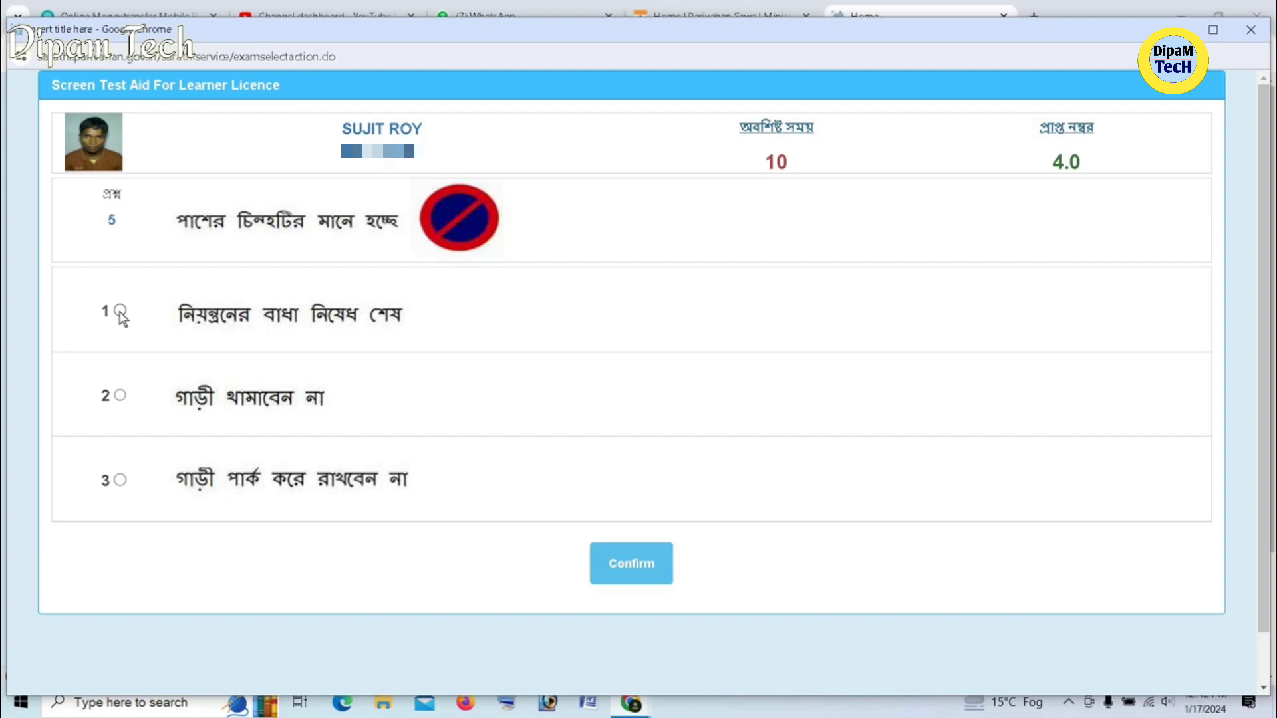
{"action": "left_click", "coordinate": [121, 396]}
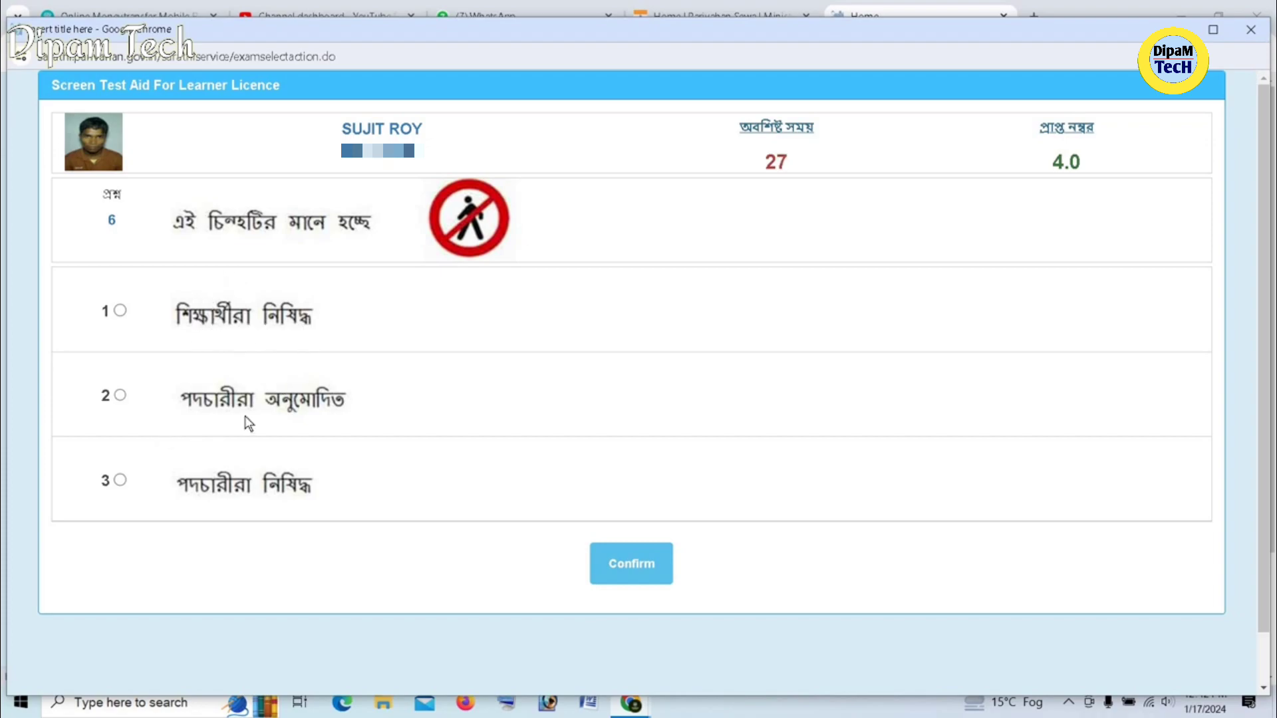
{"action": "left_click", "coordinate": [119, 481]}
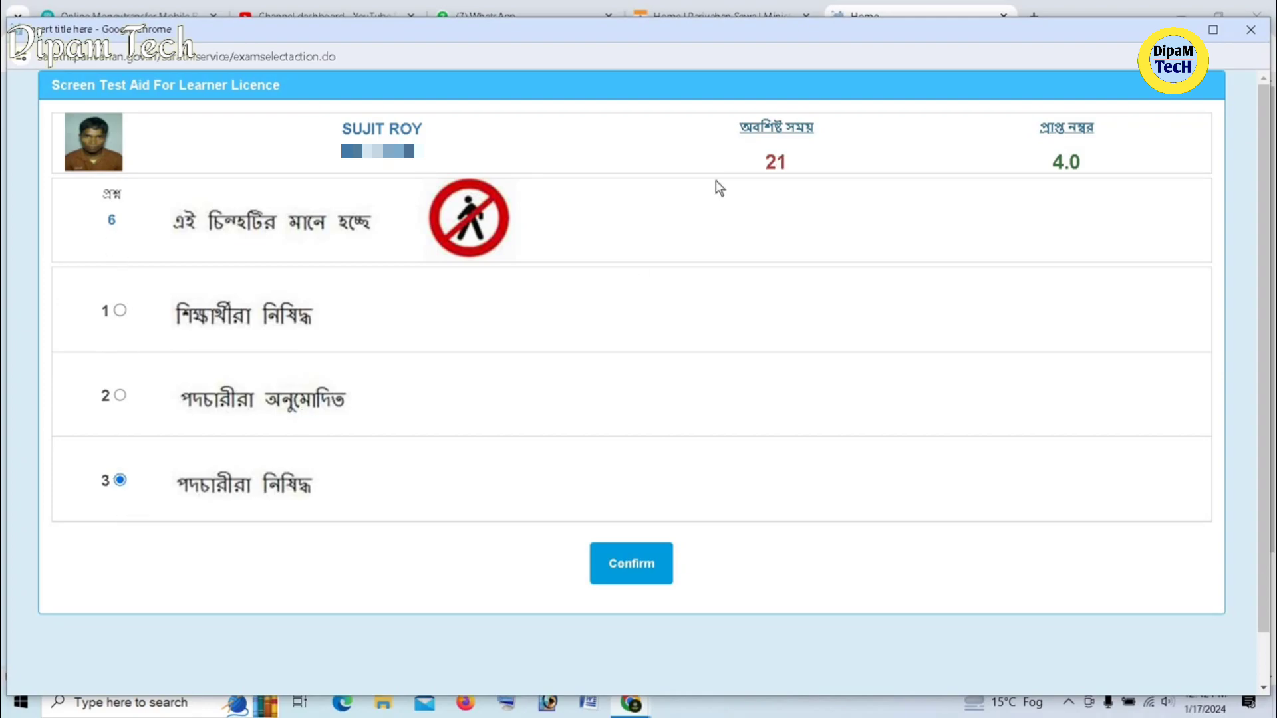
{"action": "left_click", "coordinate": [632, 564]}
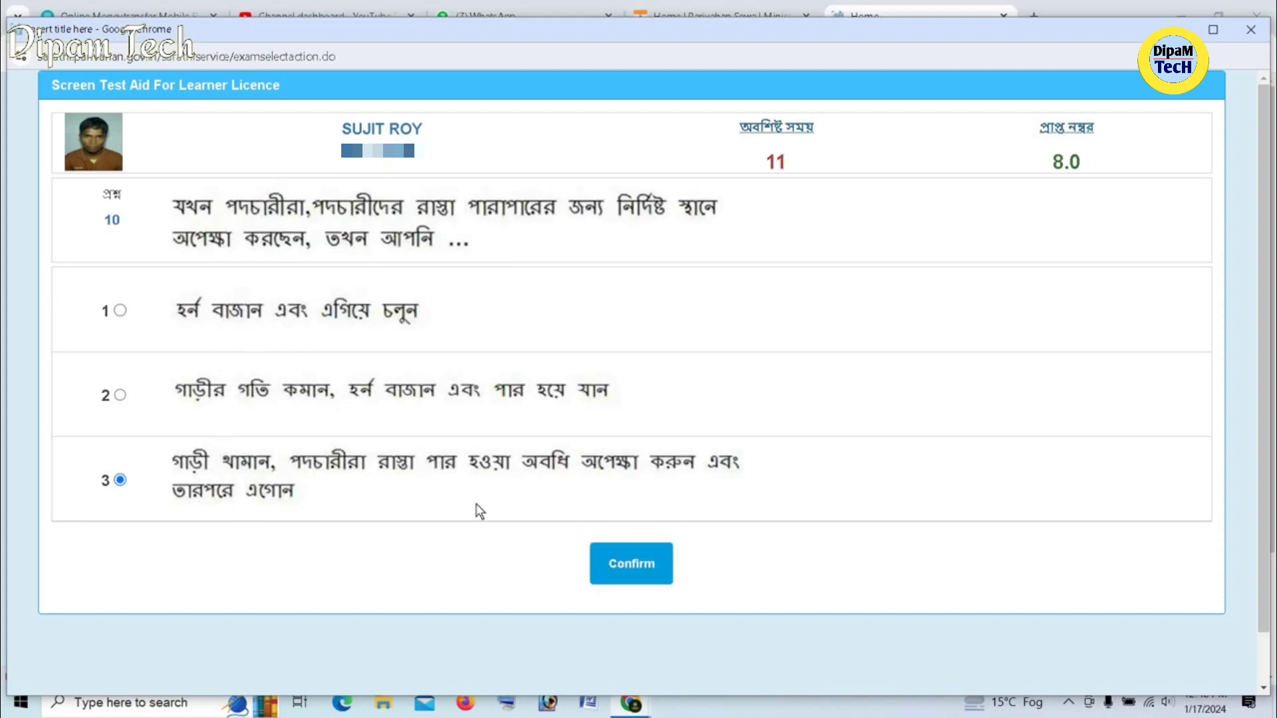
{"action": "left_click", "coordinate": [632, 565]}
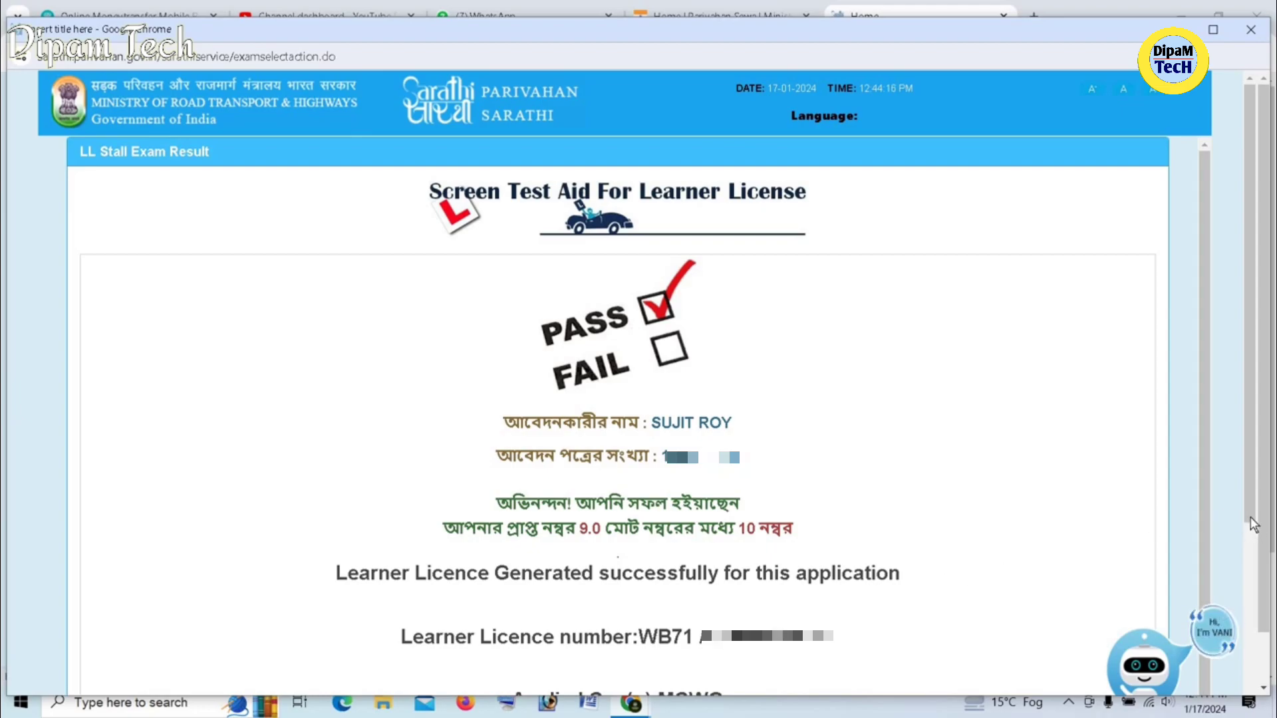
- Scroll the result page and follow 'Click here to print your Learner Licence'
{"action": "left_click_drag", "start_coordinate": [1251, 532], "coordinate": [1270, 705]}
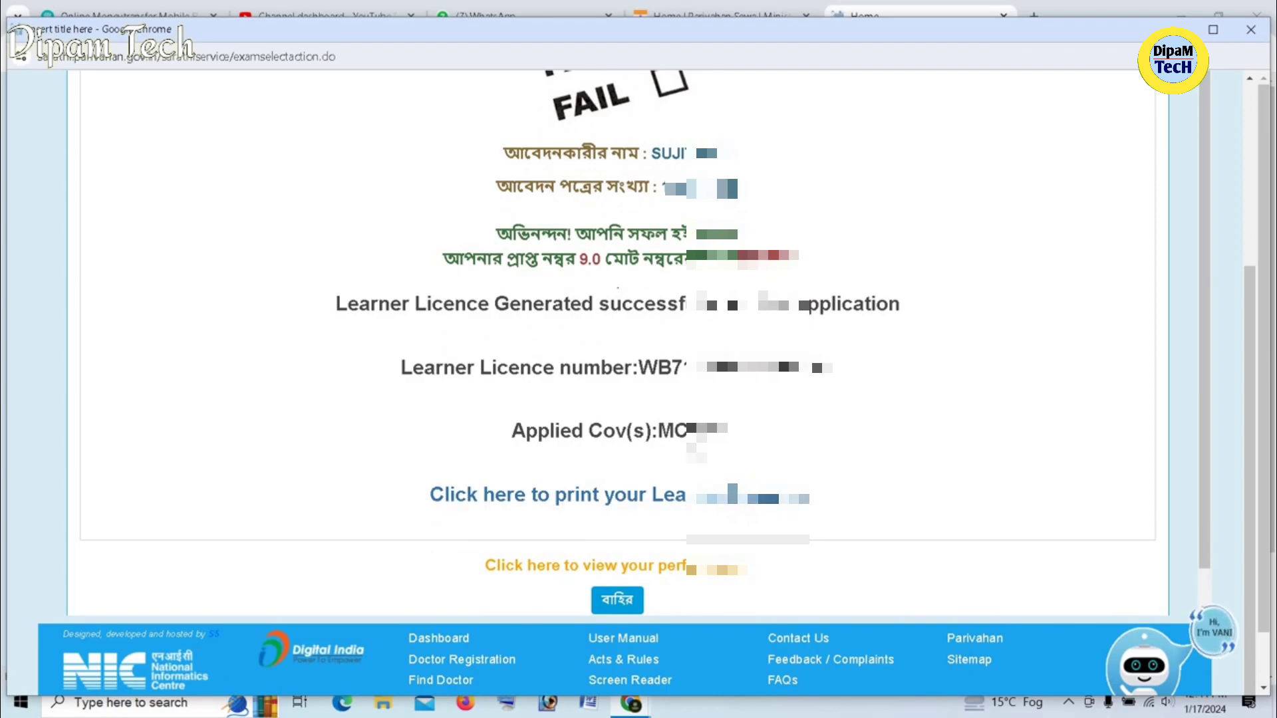
{"action": "left_click", "coordinate": [577, 498]}
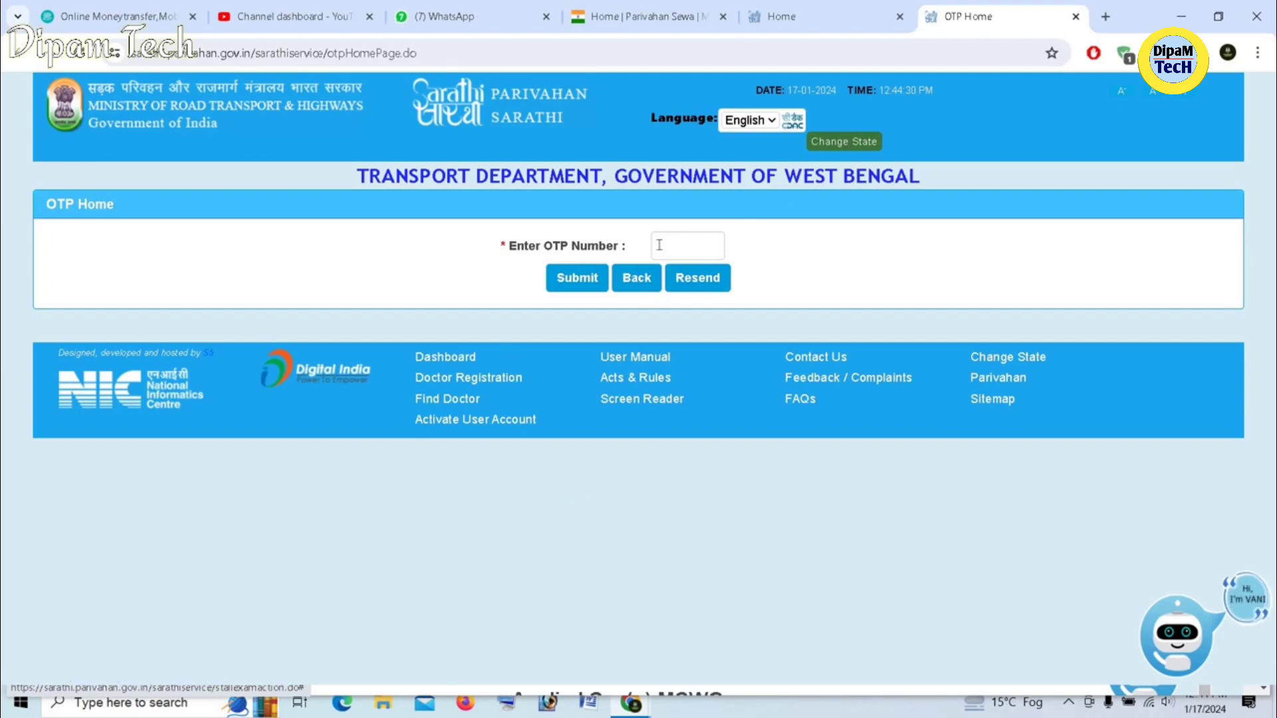
- Enter the received OTP verification code and submit it to open the printable learner licence PDF
{"action": "left_click", "coordinate": [684, 244]}
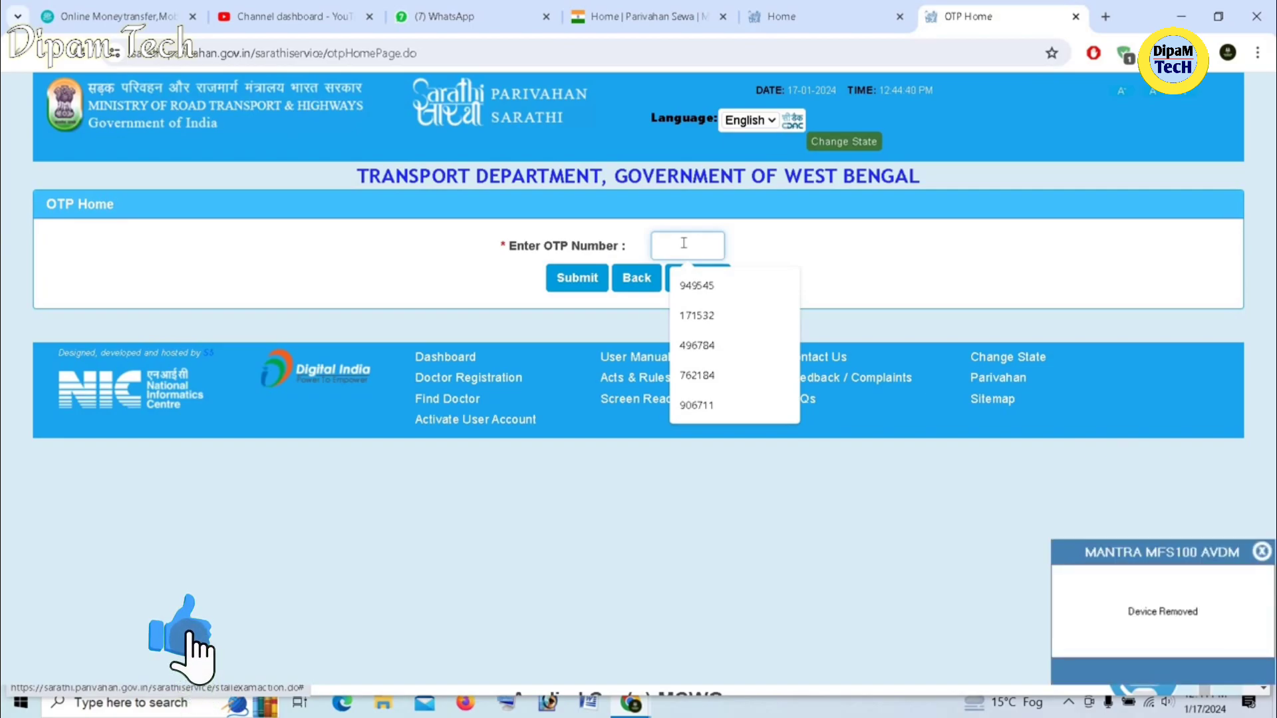
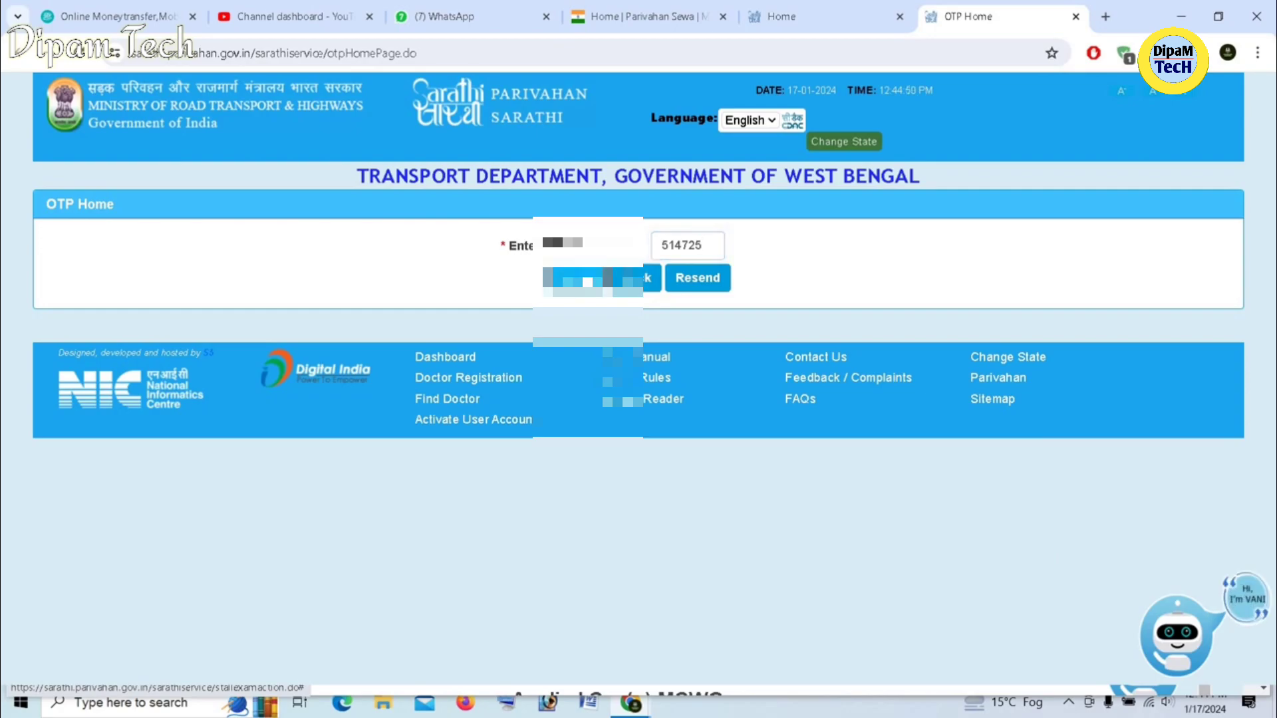
{"action": "left_click", "coordinate": [585, 278]}
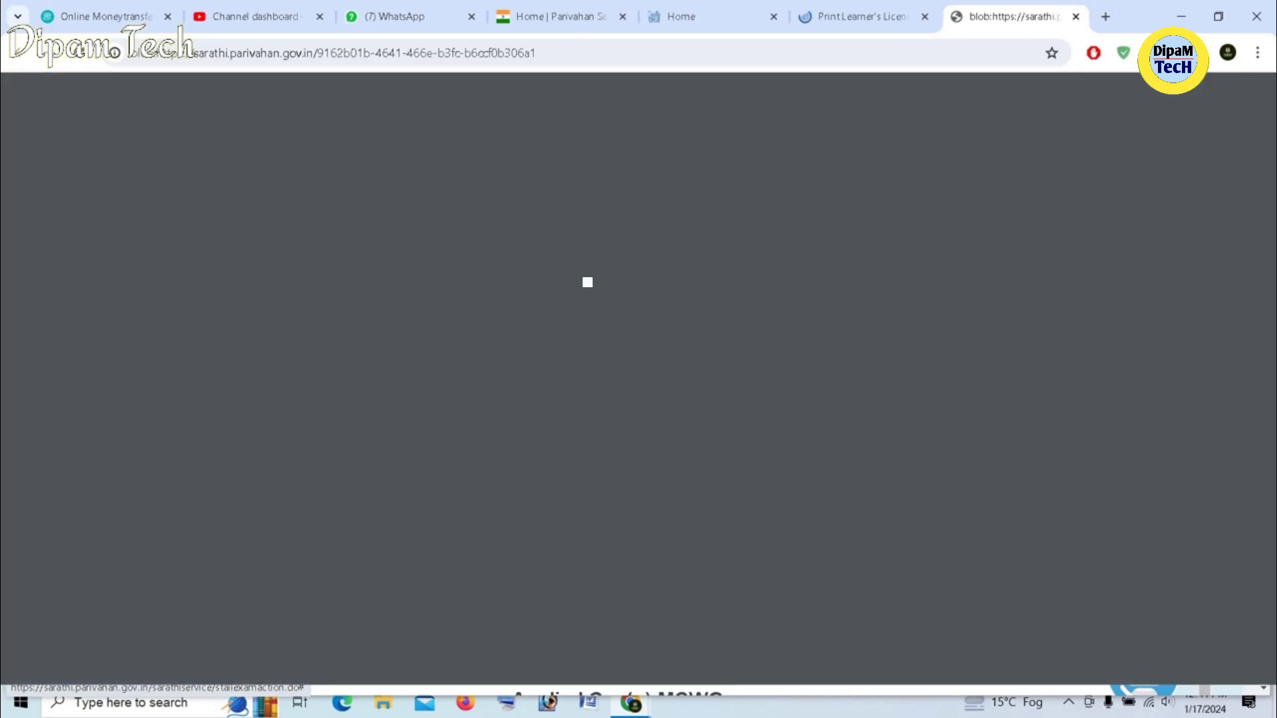